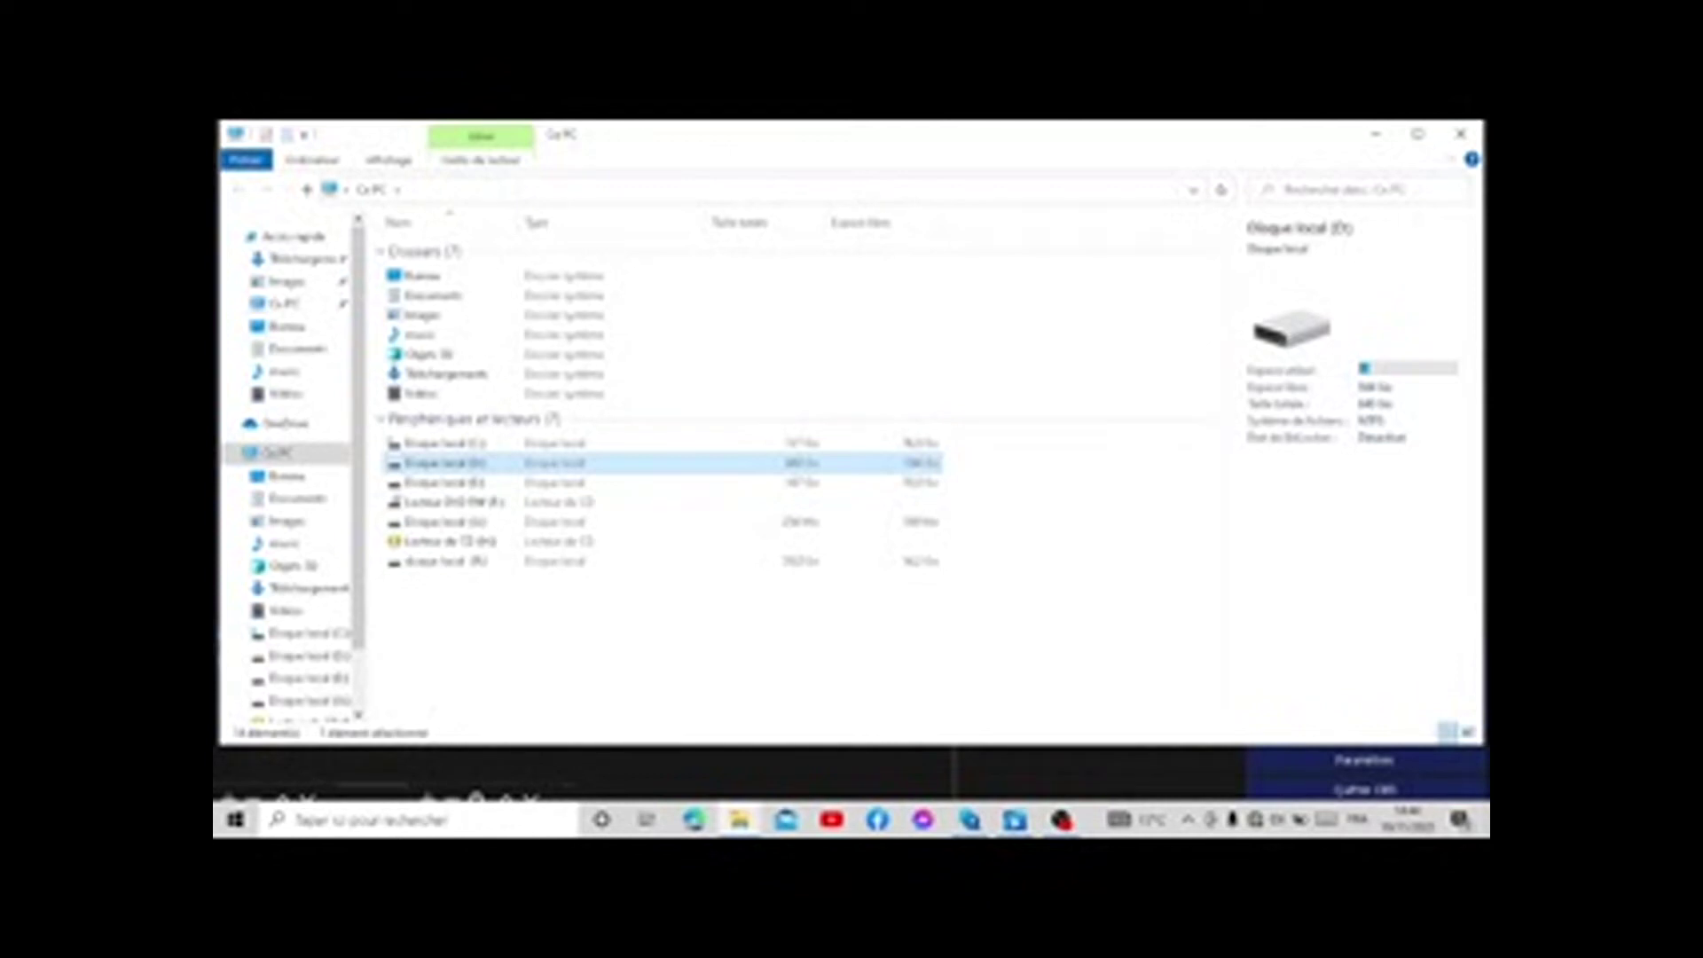
Open the windows11-x64 folder inside the Multy Win folder on local disk D:.
{"action": "key", "text": "Return"}
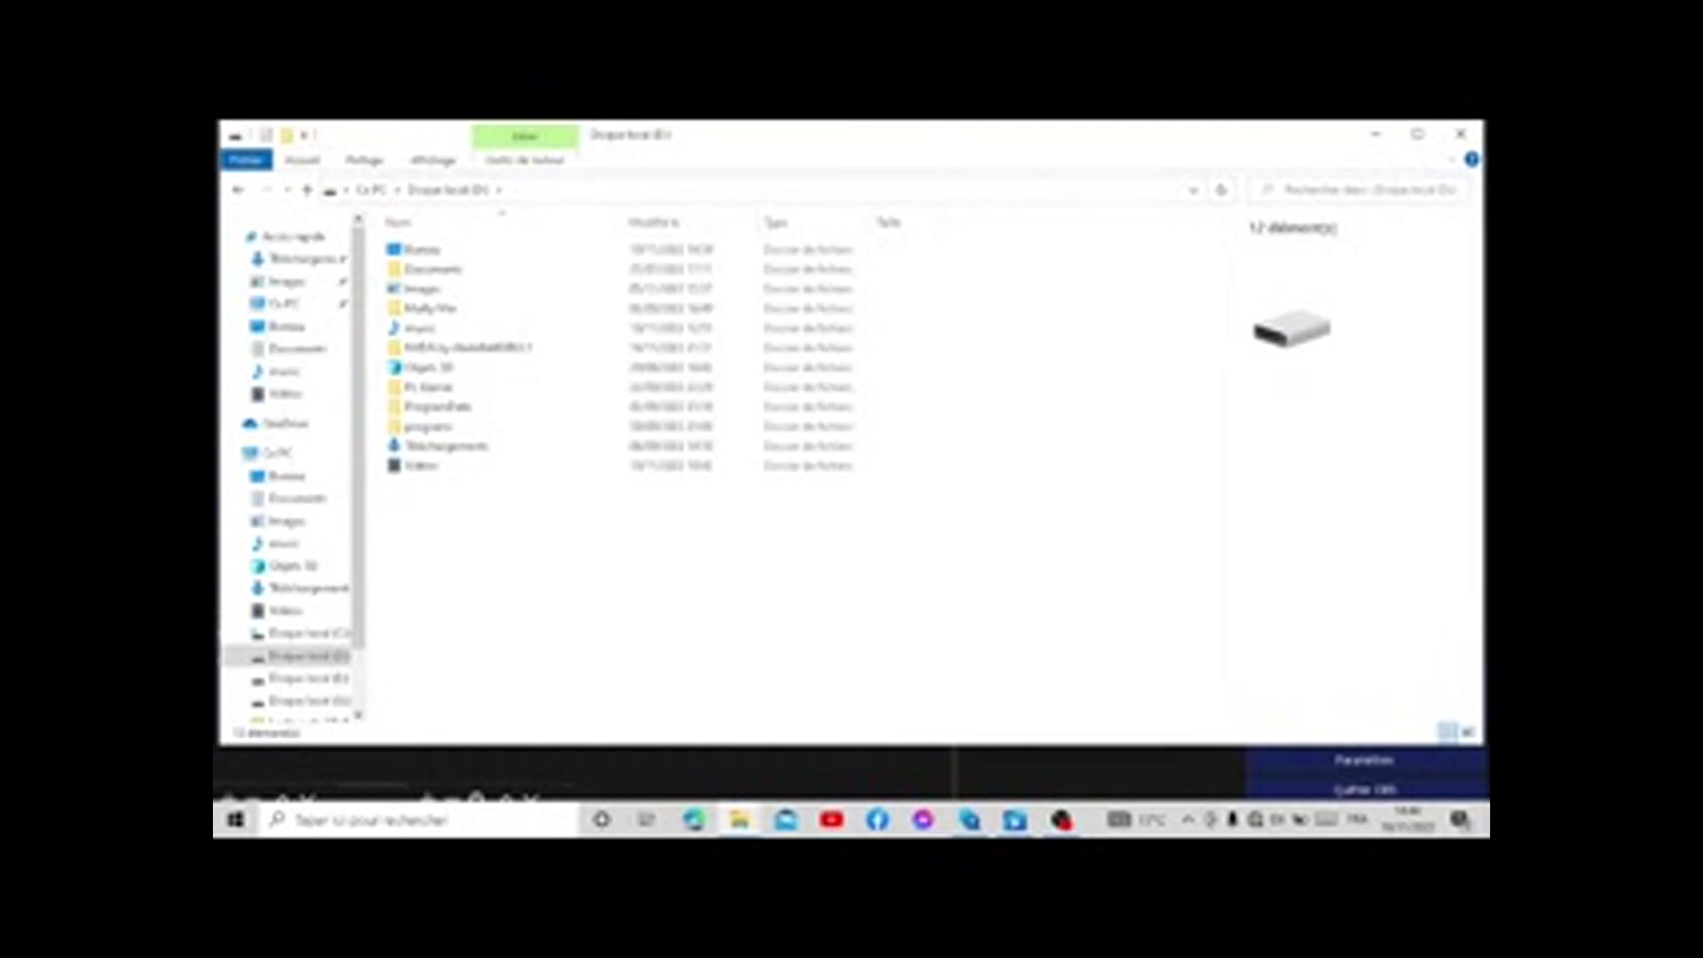
{"action": "key", "text": "m"}
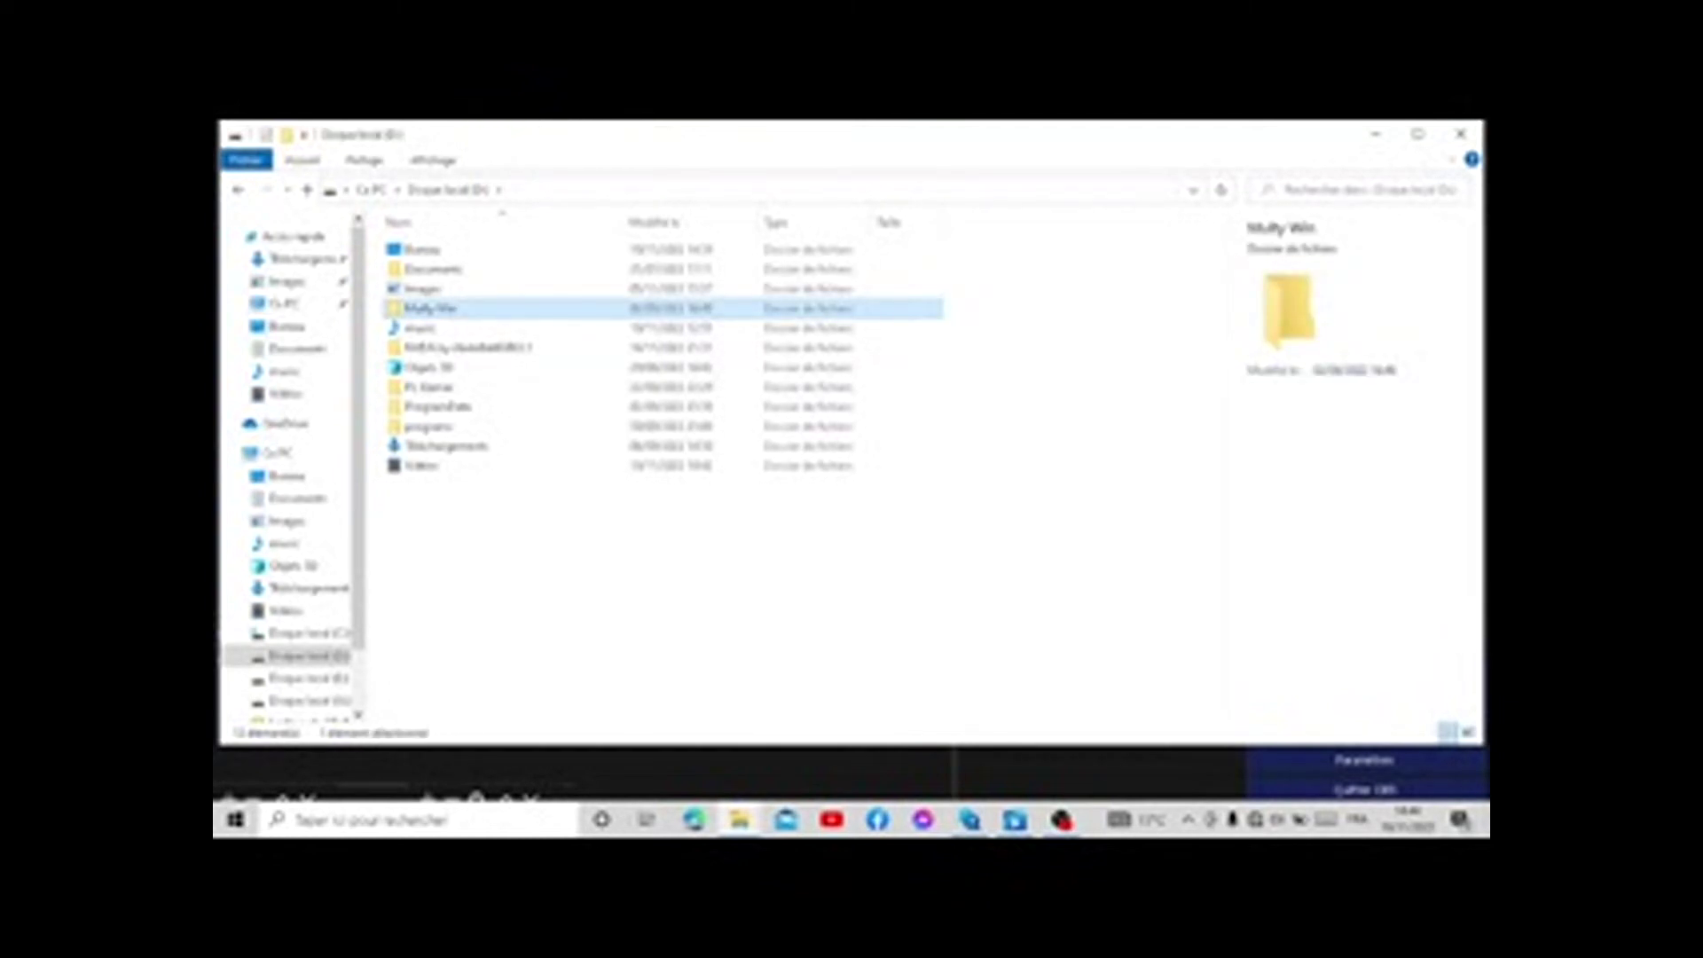
{"action": "key", "text": "Return"}
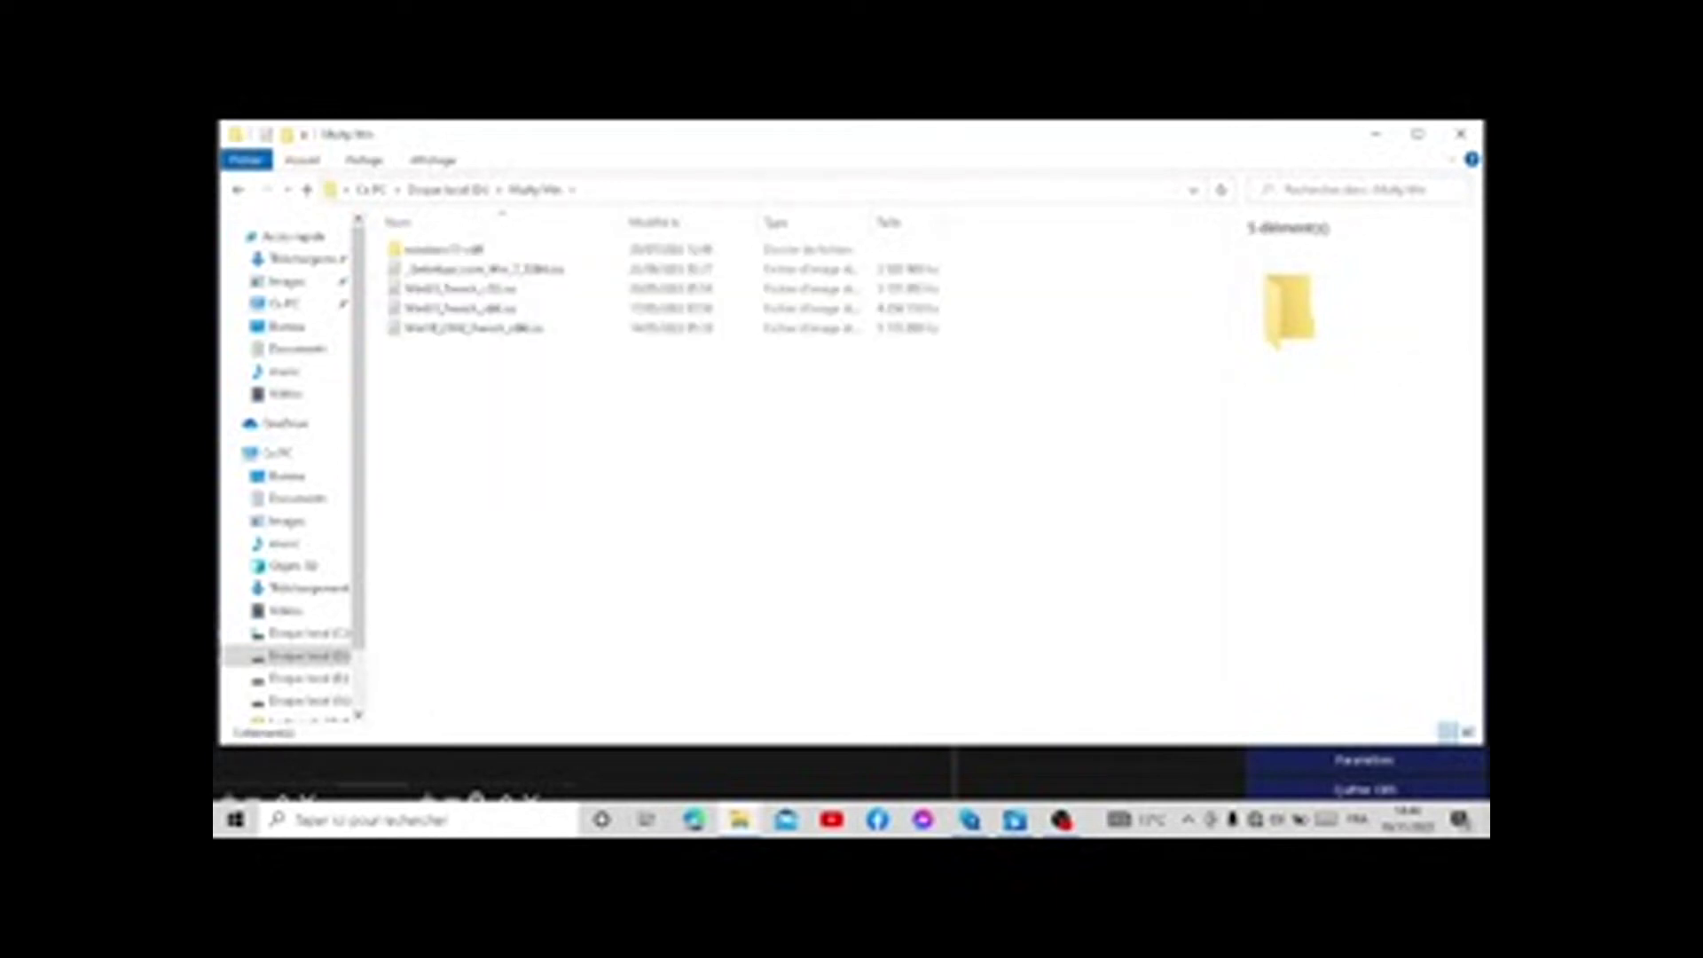
{"action": "key", "text": "Down"}
{"action": "key", "text": "Up"}
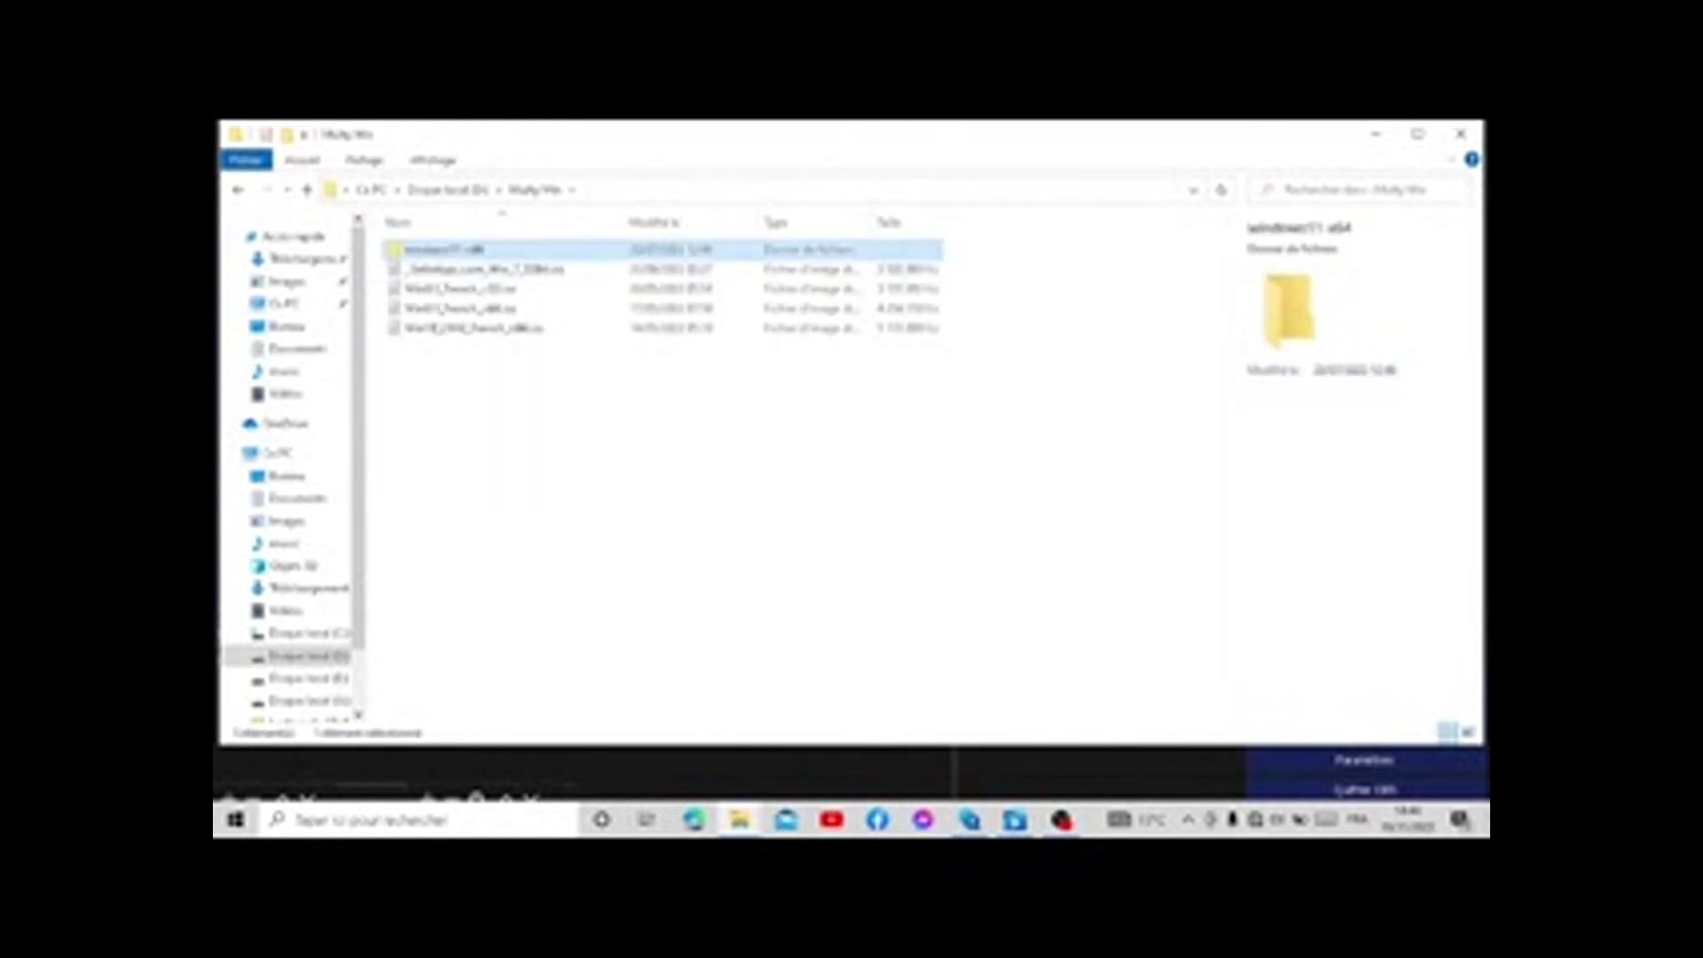
{"action": "key", "text": "Return"}
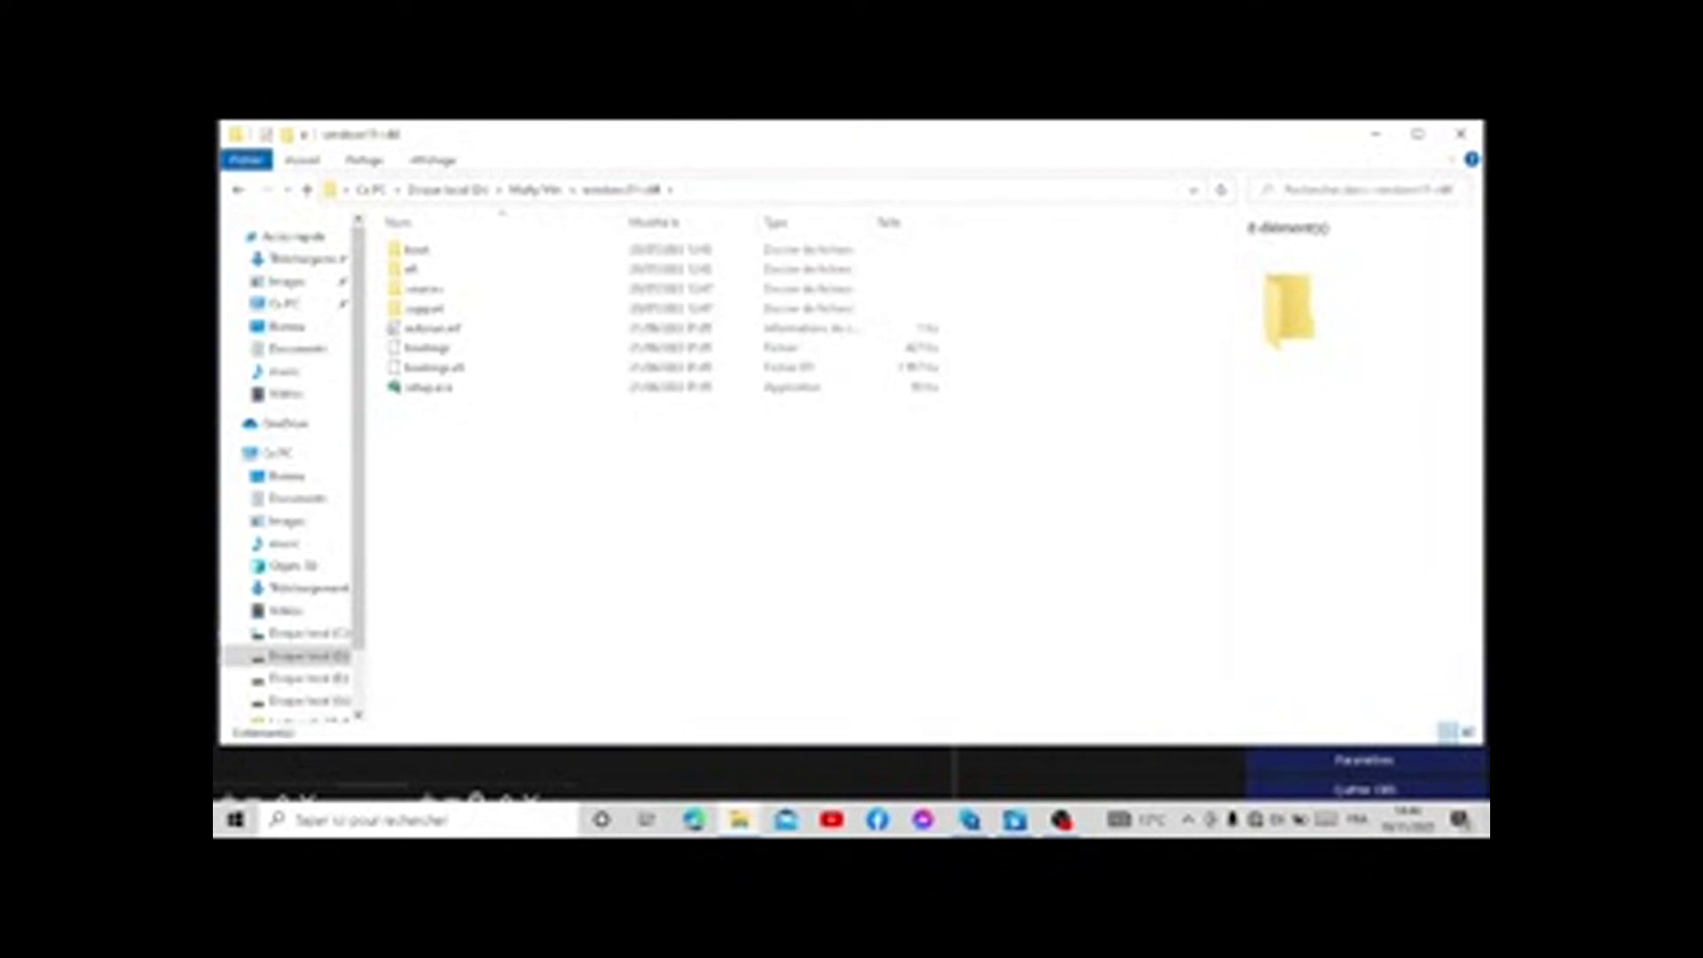
Open the sources folder of the Windows 11 installation files.
{"action": "key", "text": "Down"}
{"action": "key", "text": "Down"}
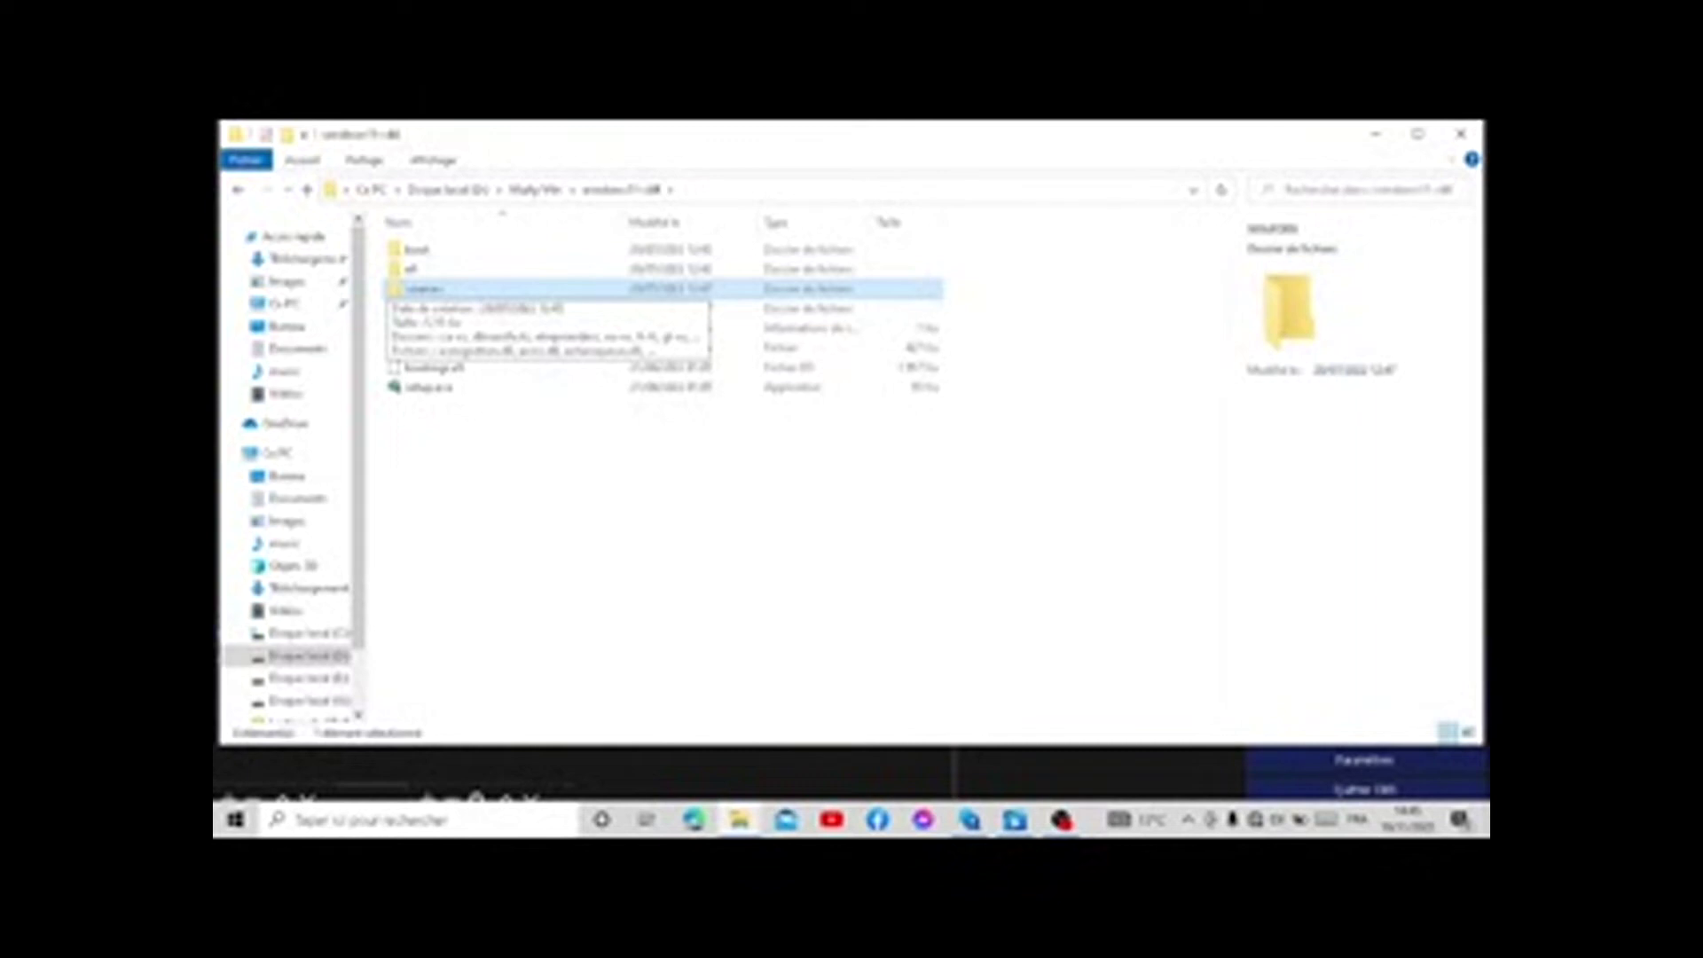
{"action": "double_click", "coordinate": [424, 289]}
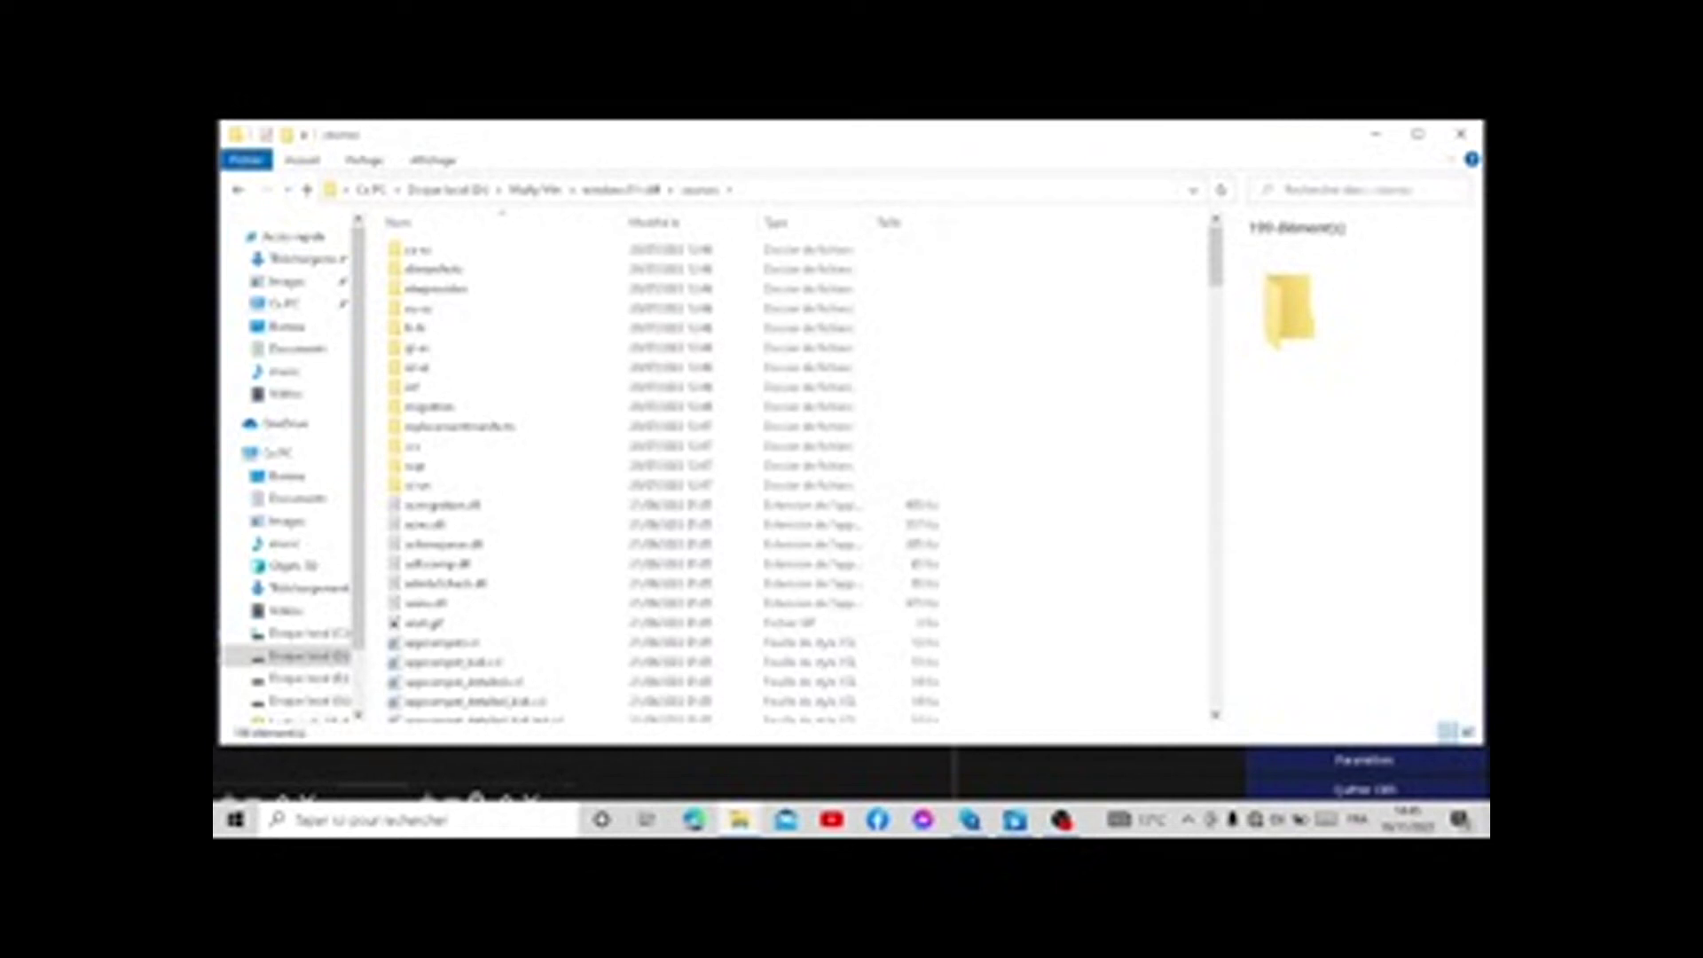
Find setup.exe in the sources folder and run it as administrator.
{"action": "key", "text": "Page_Down"}
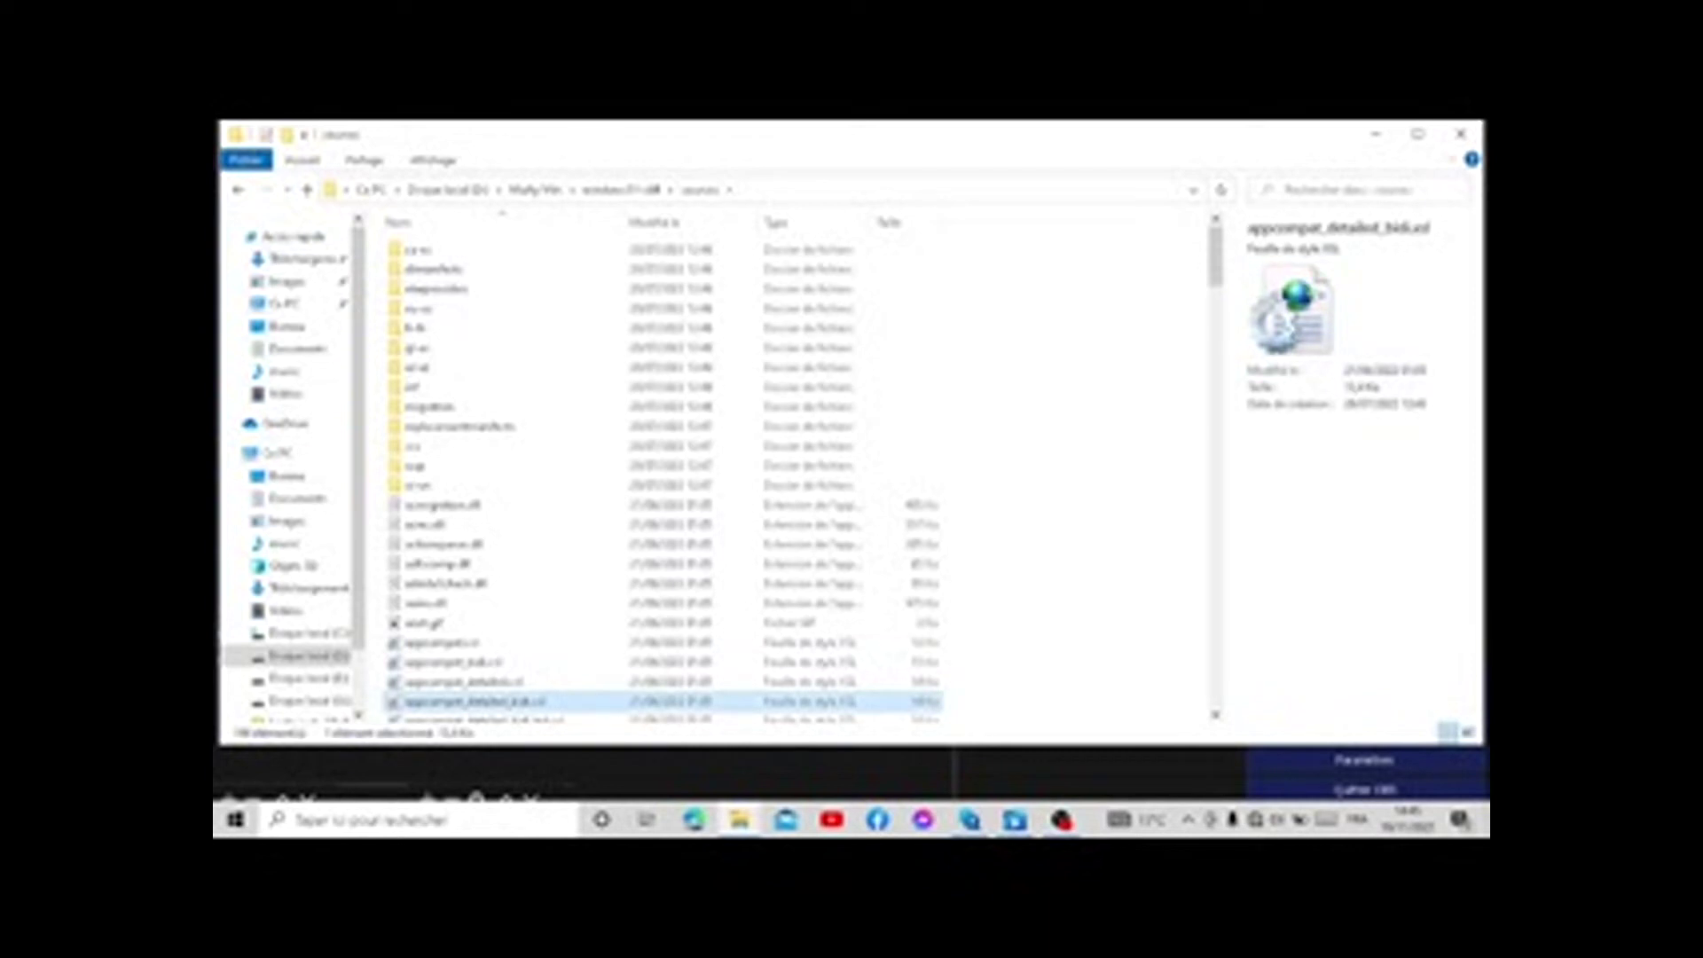
{"action": "key", "text": "Page_Down"}
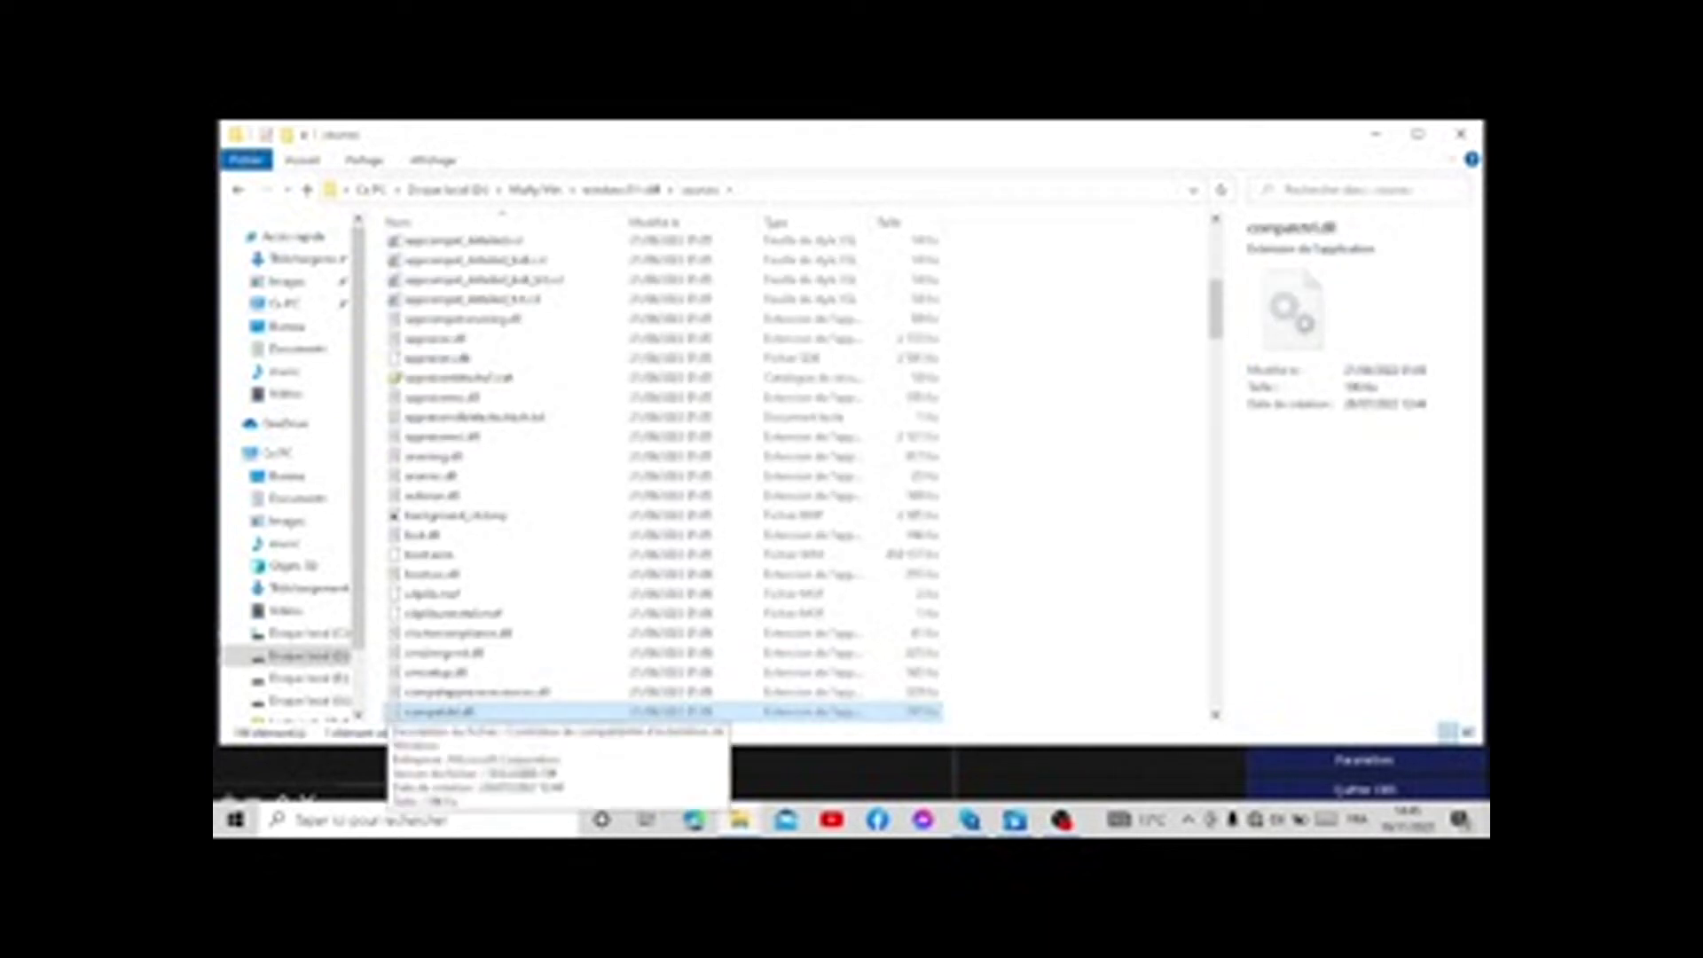
{"action": "key", "text": "Page_Down"}
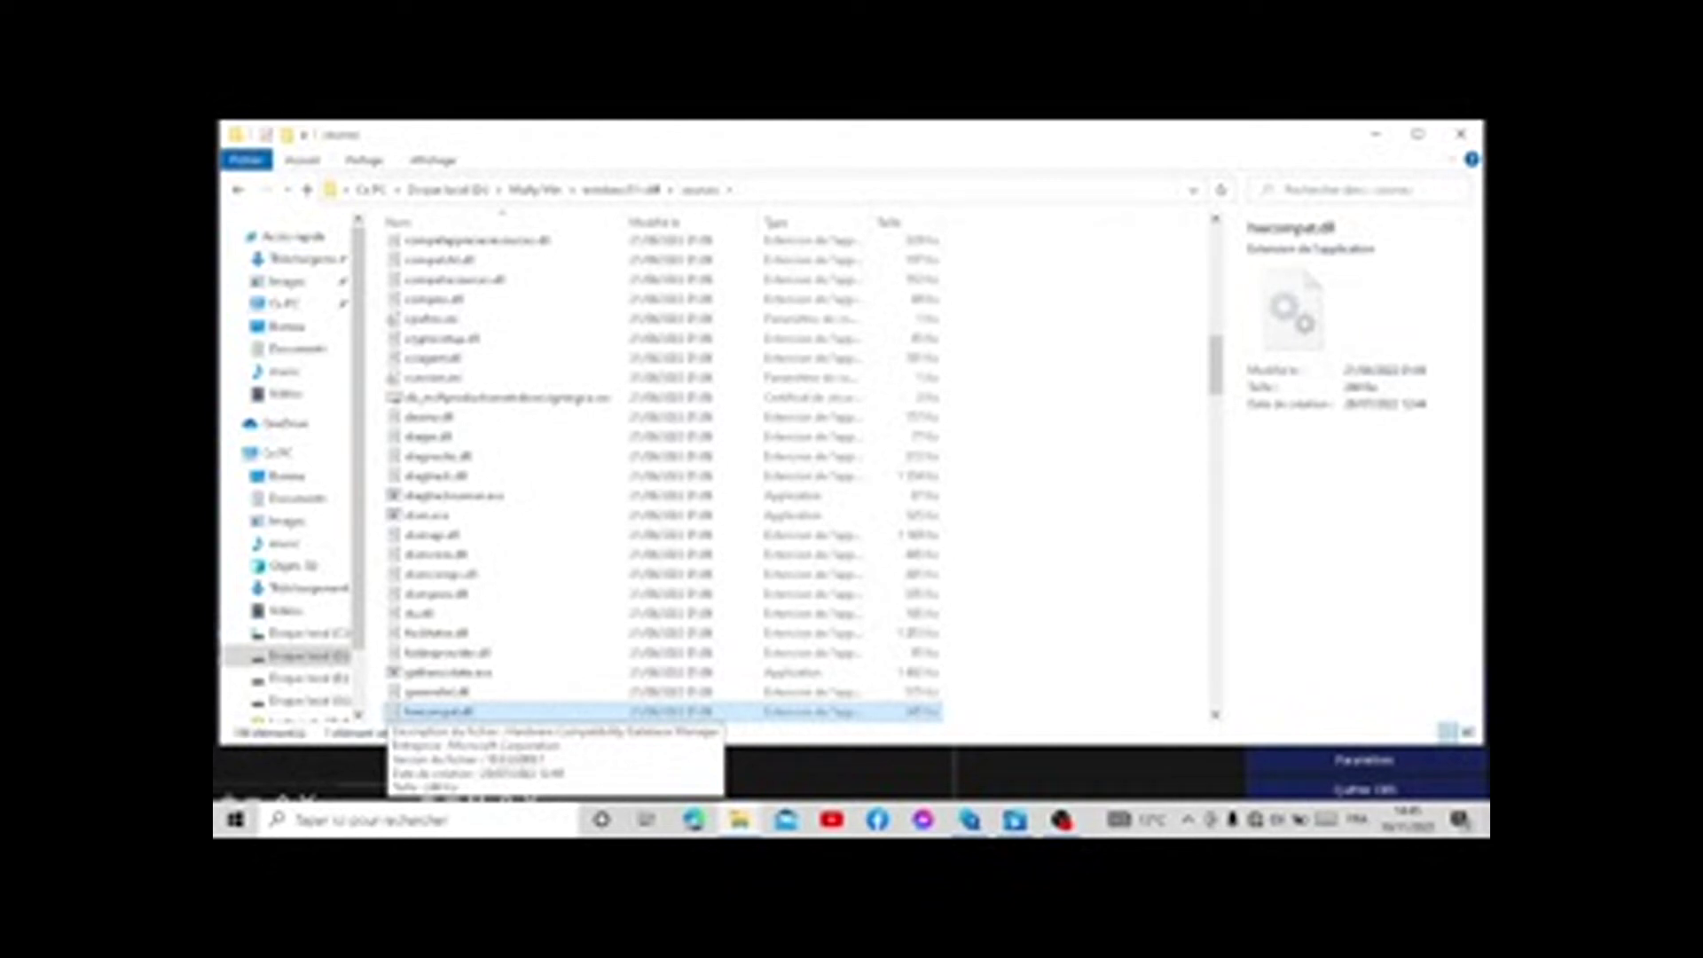
{"action": "key", "text": "Down"}
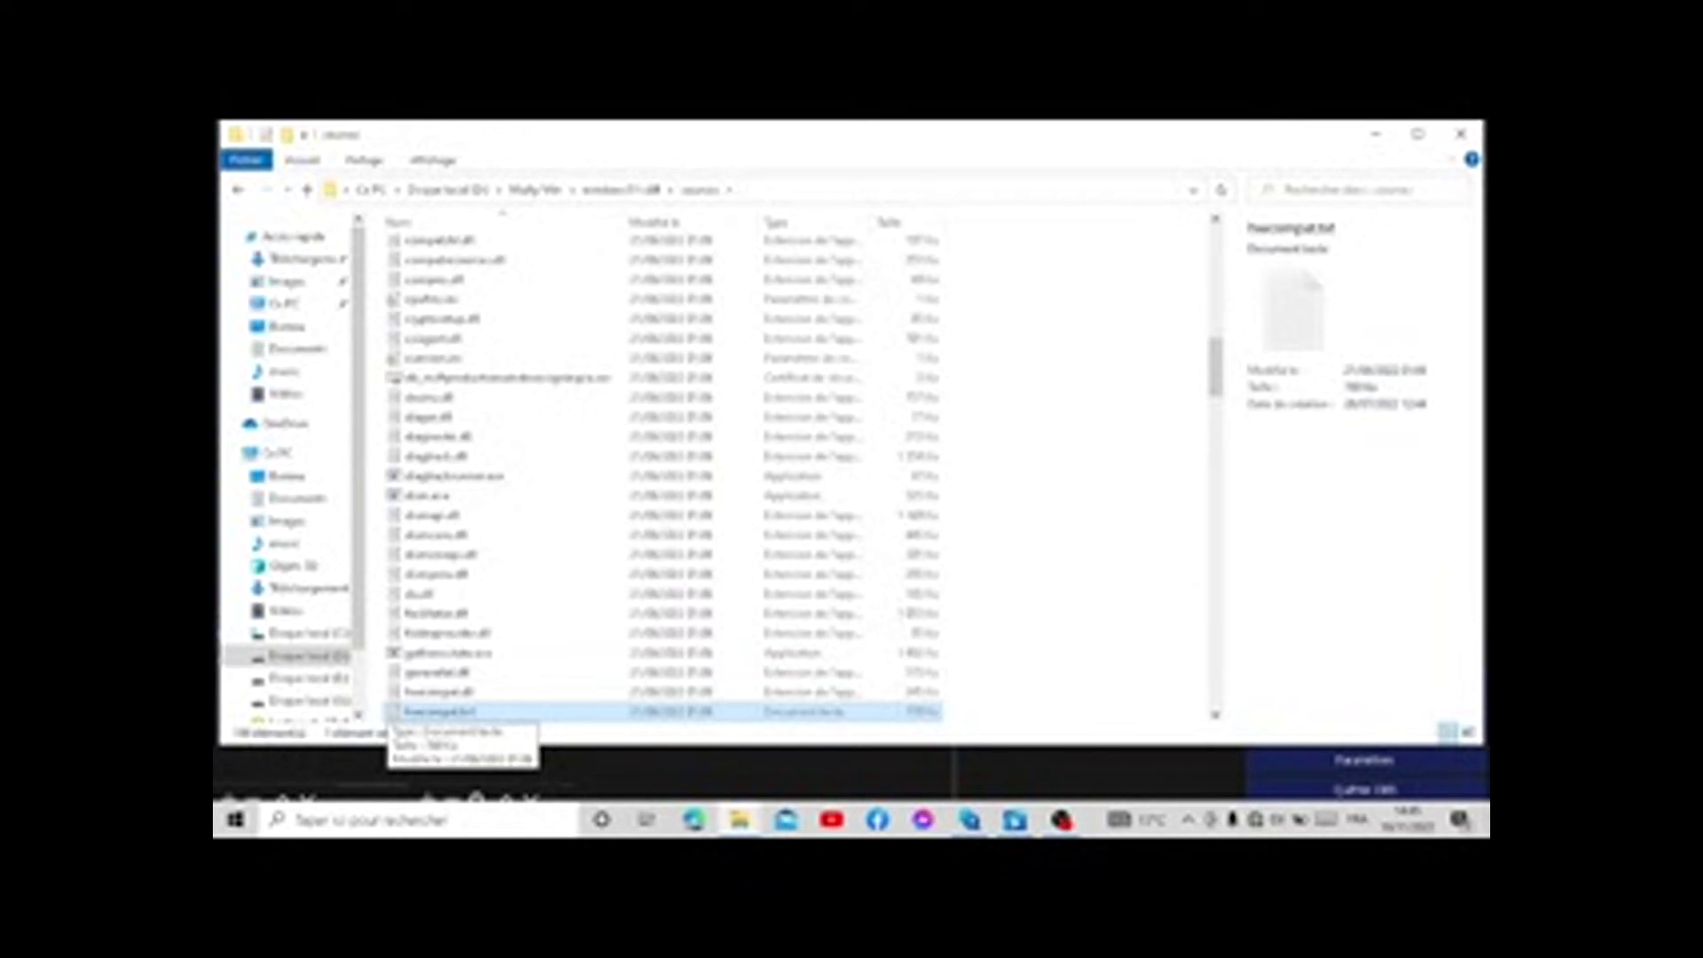
{"action": "key", "text": "s"}
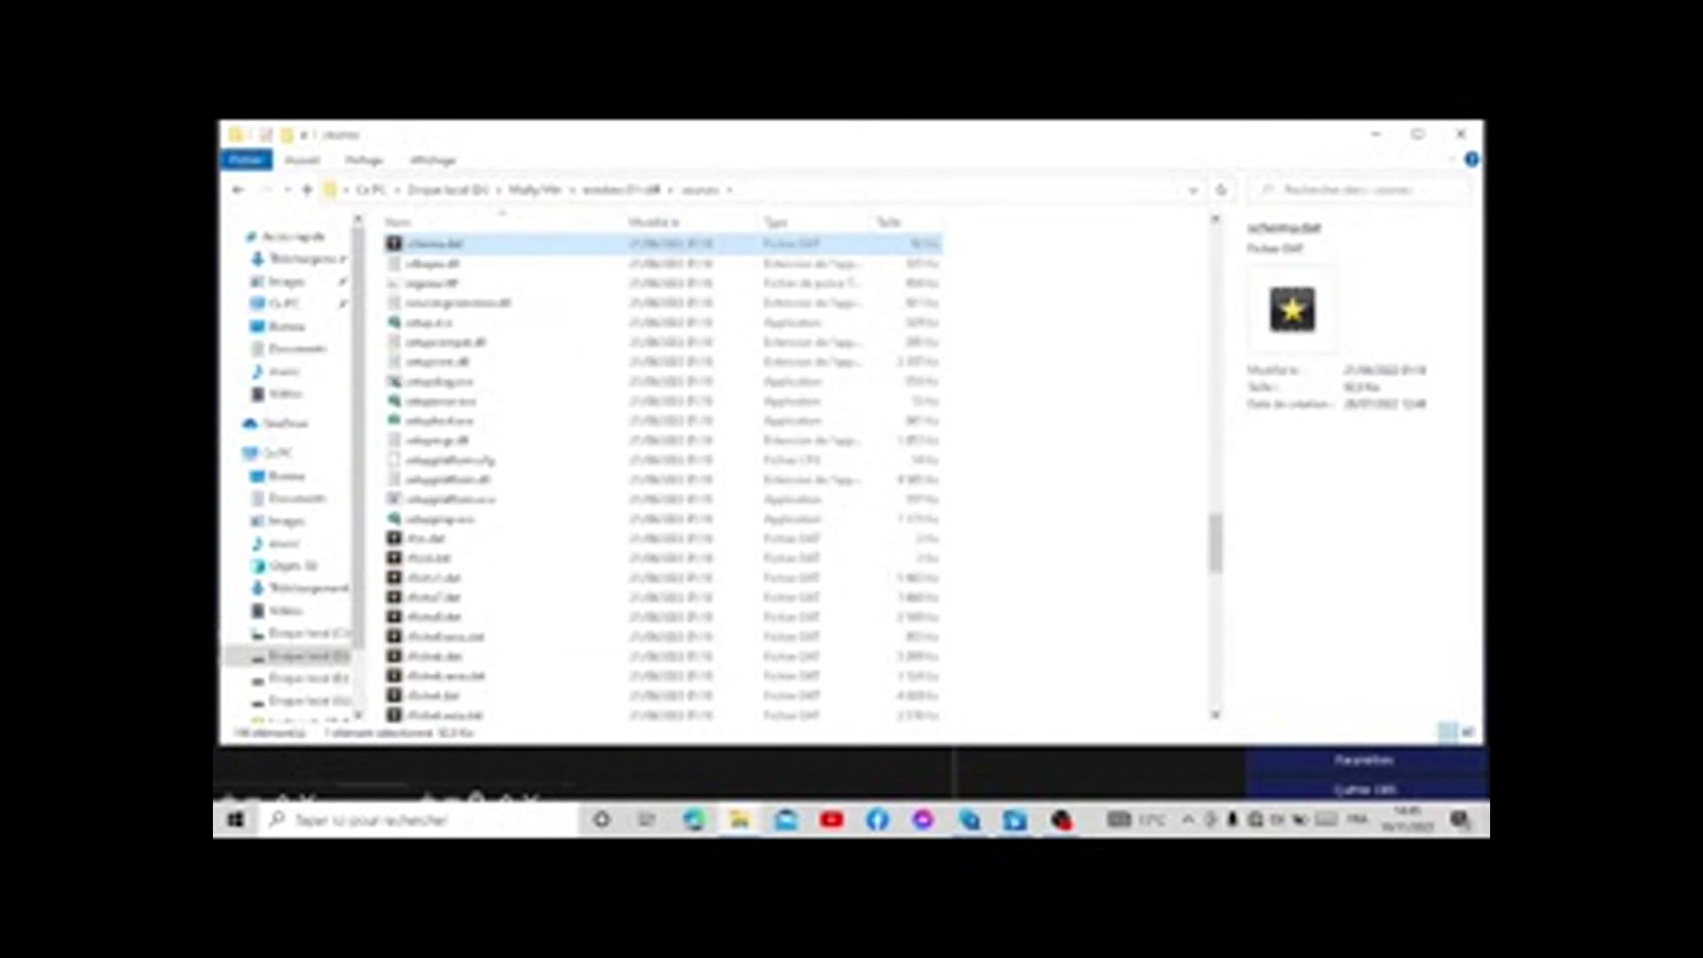
{"action": "key", "text": "s"}
{"action": "key", "text": "s"}
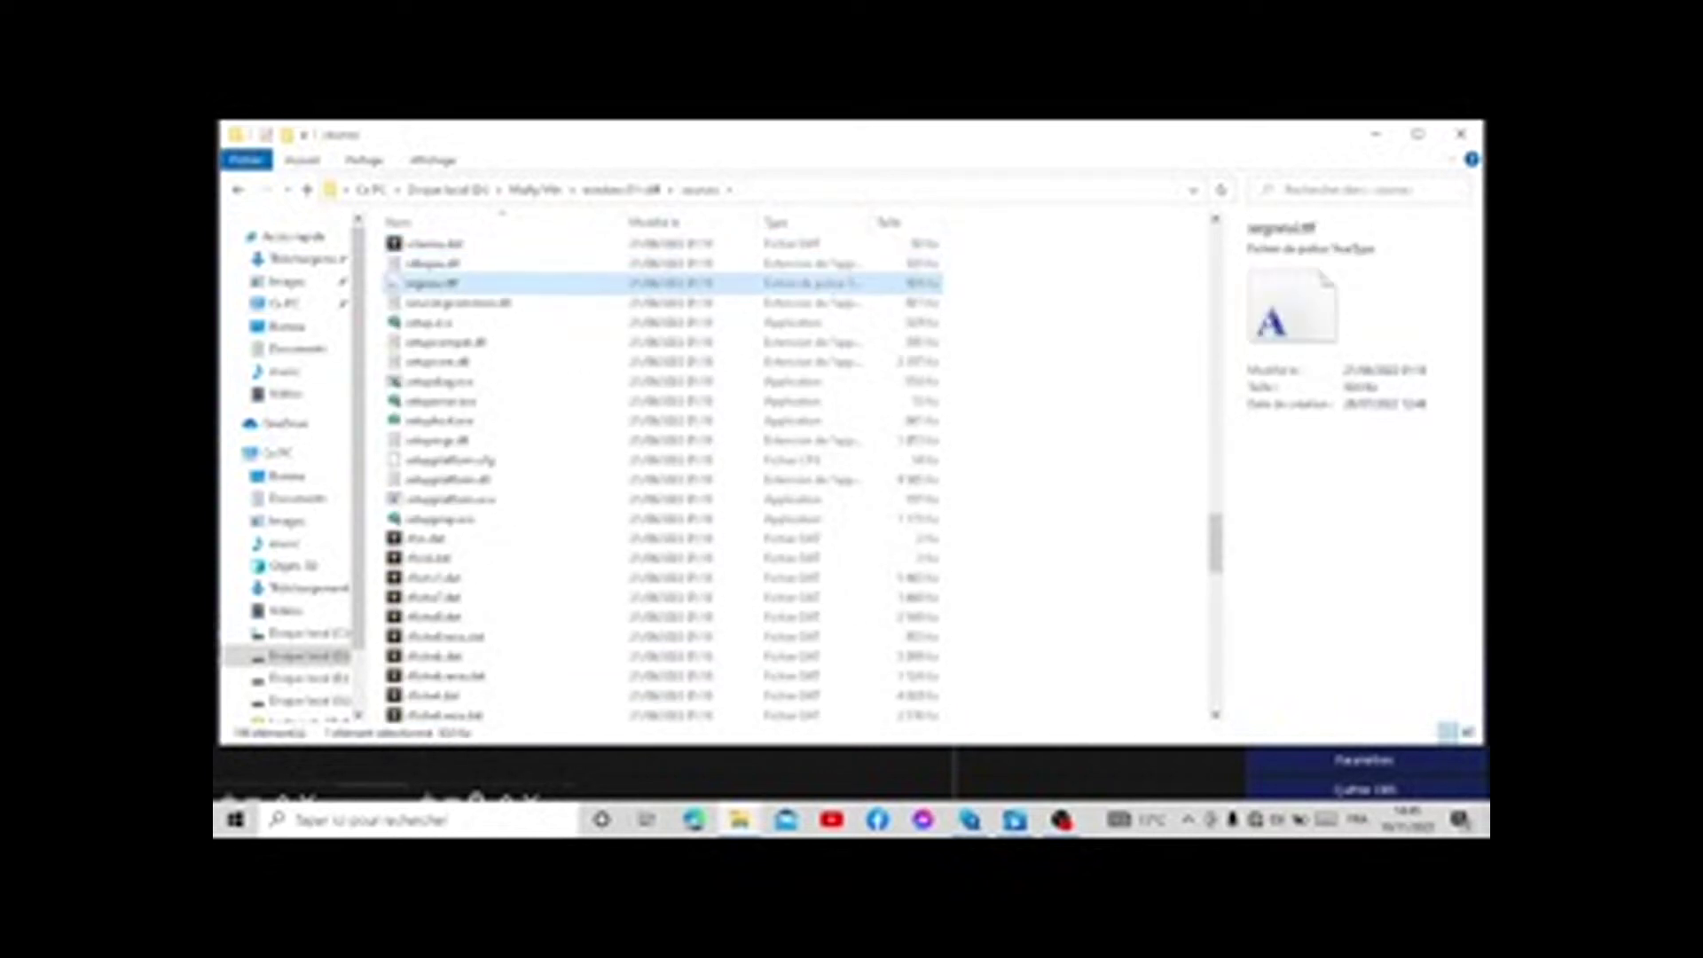
{"action": "key", "text": "s"}
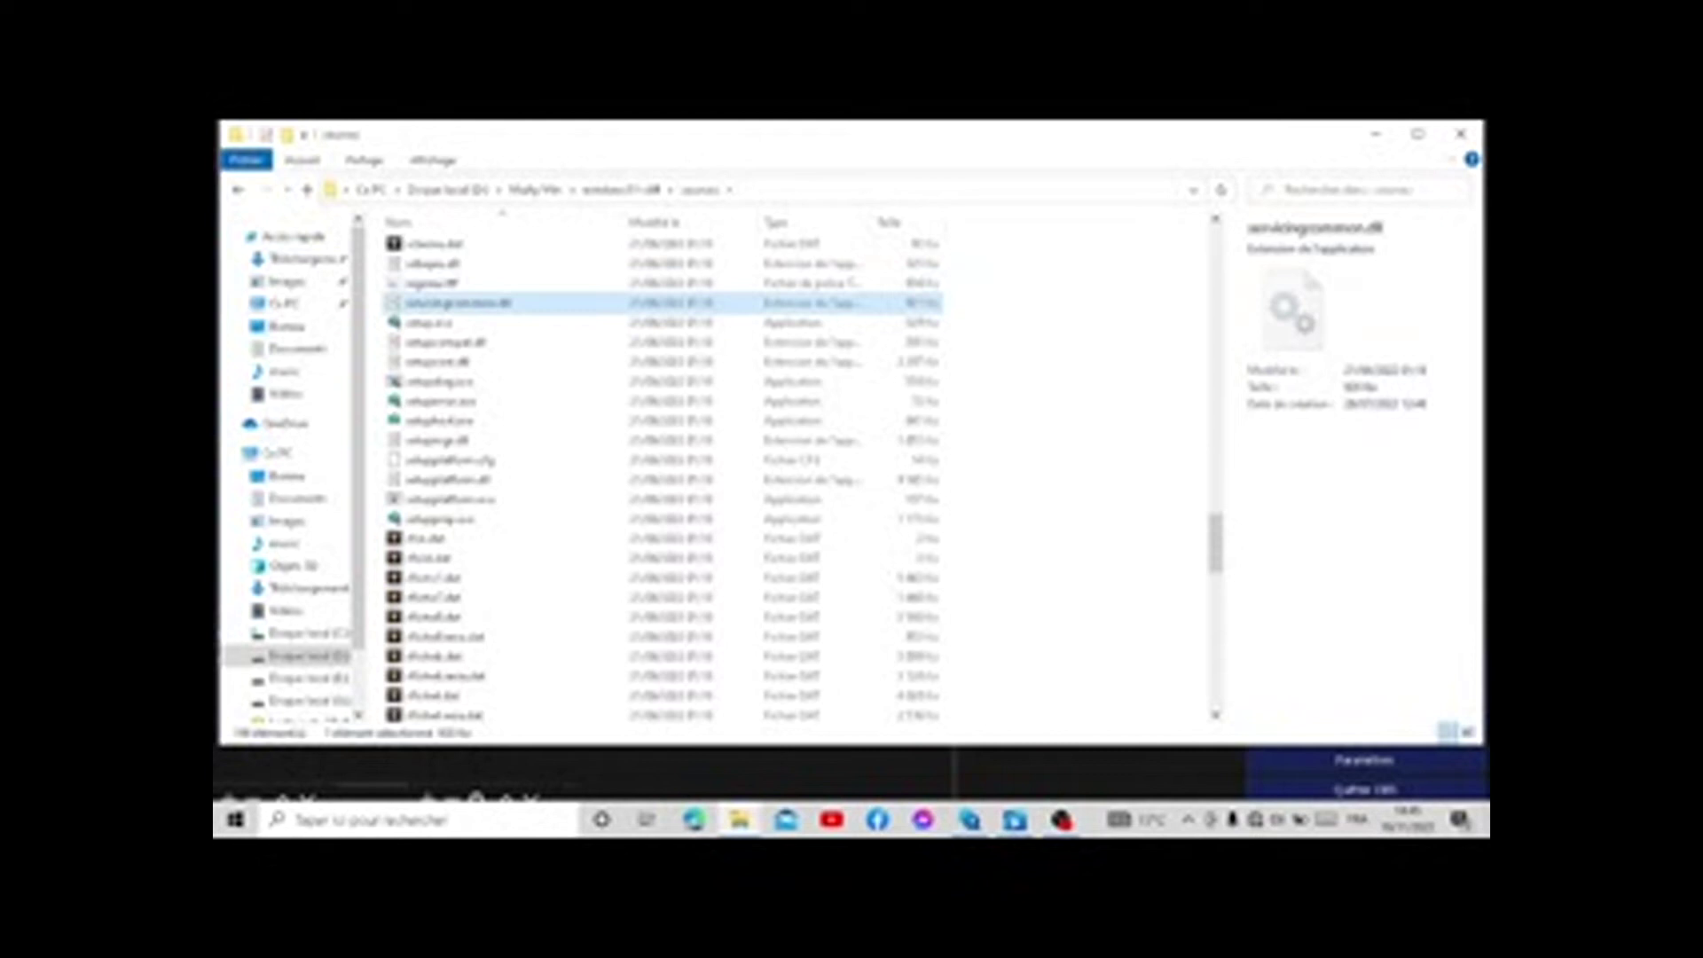
{"action": "key", "text": "s"}
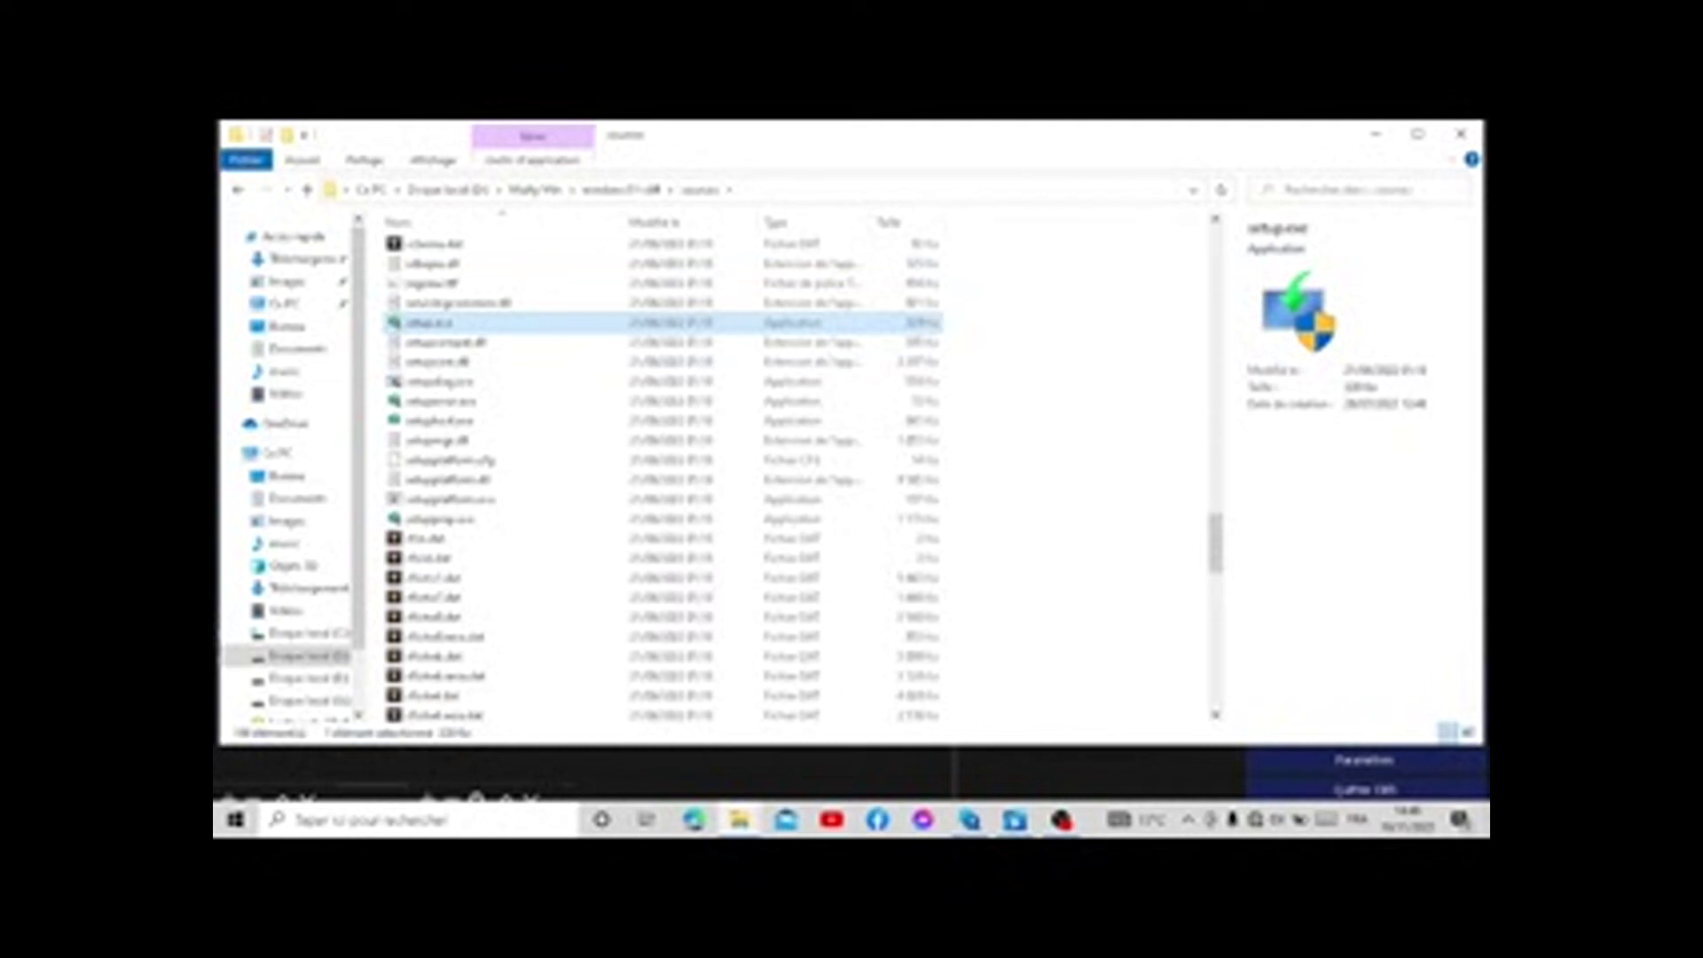
{"action": "right_click", "coordinate": [399, 325]}
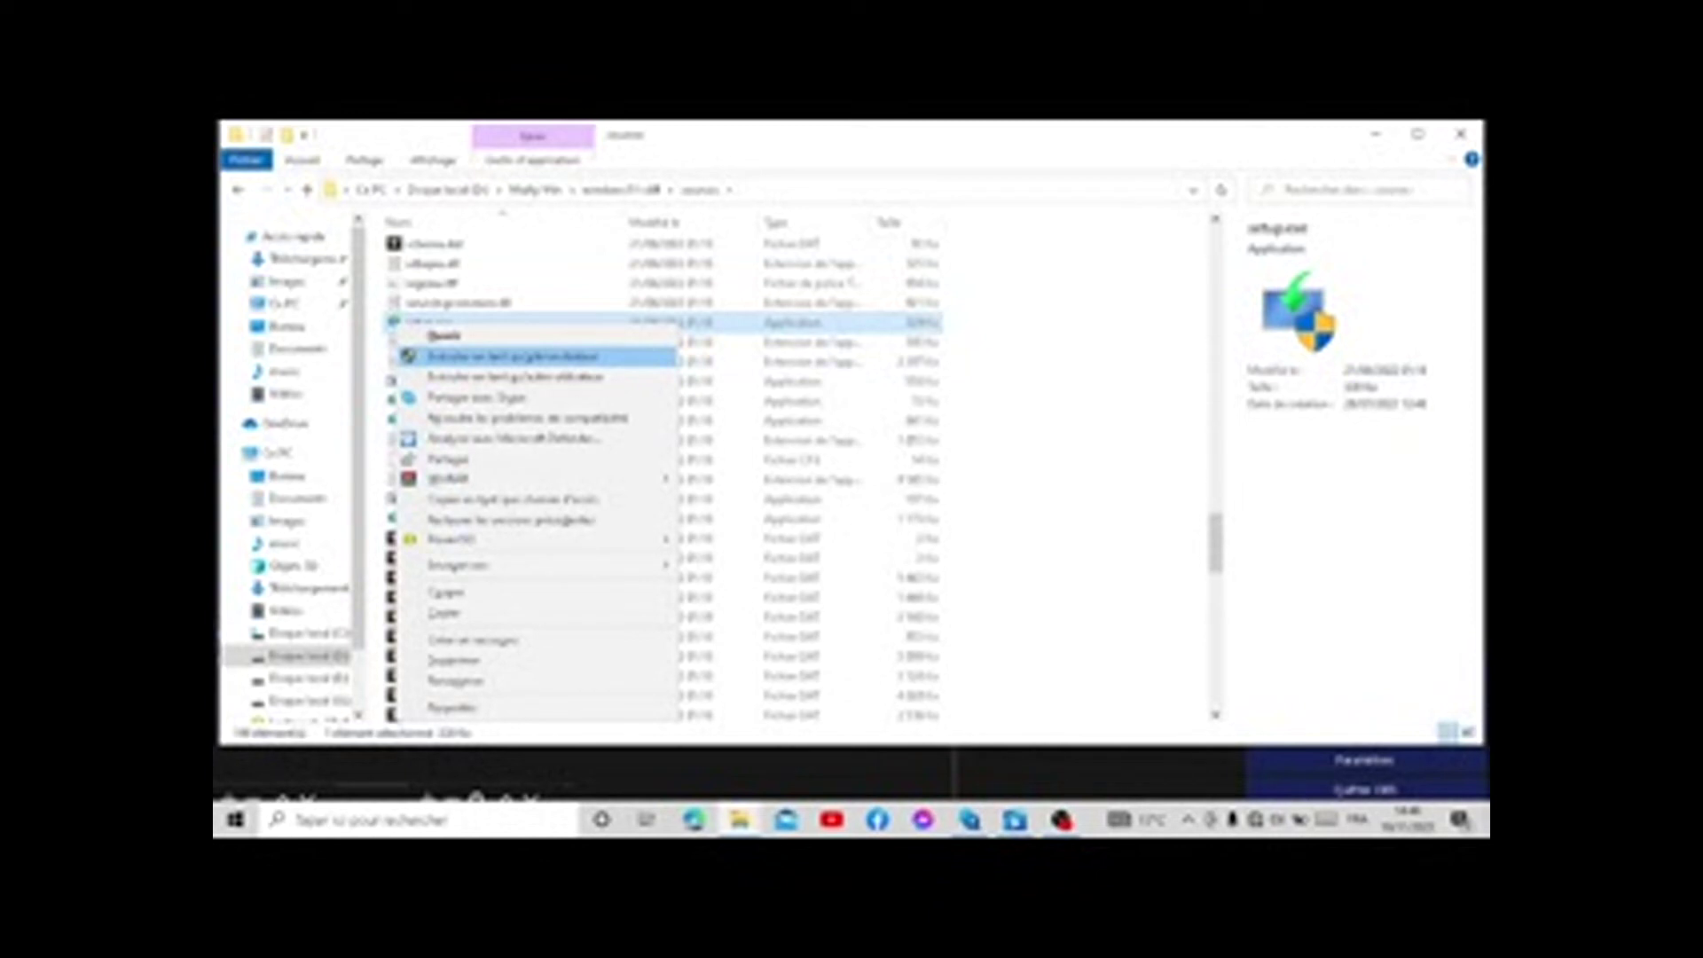
{"action": "left_click", "coordinate": [513, 356]}
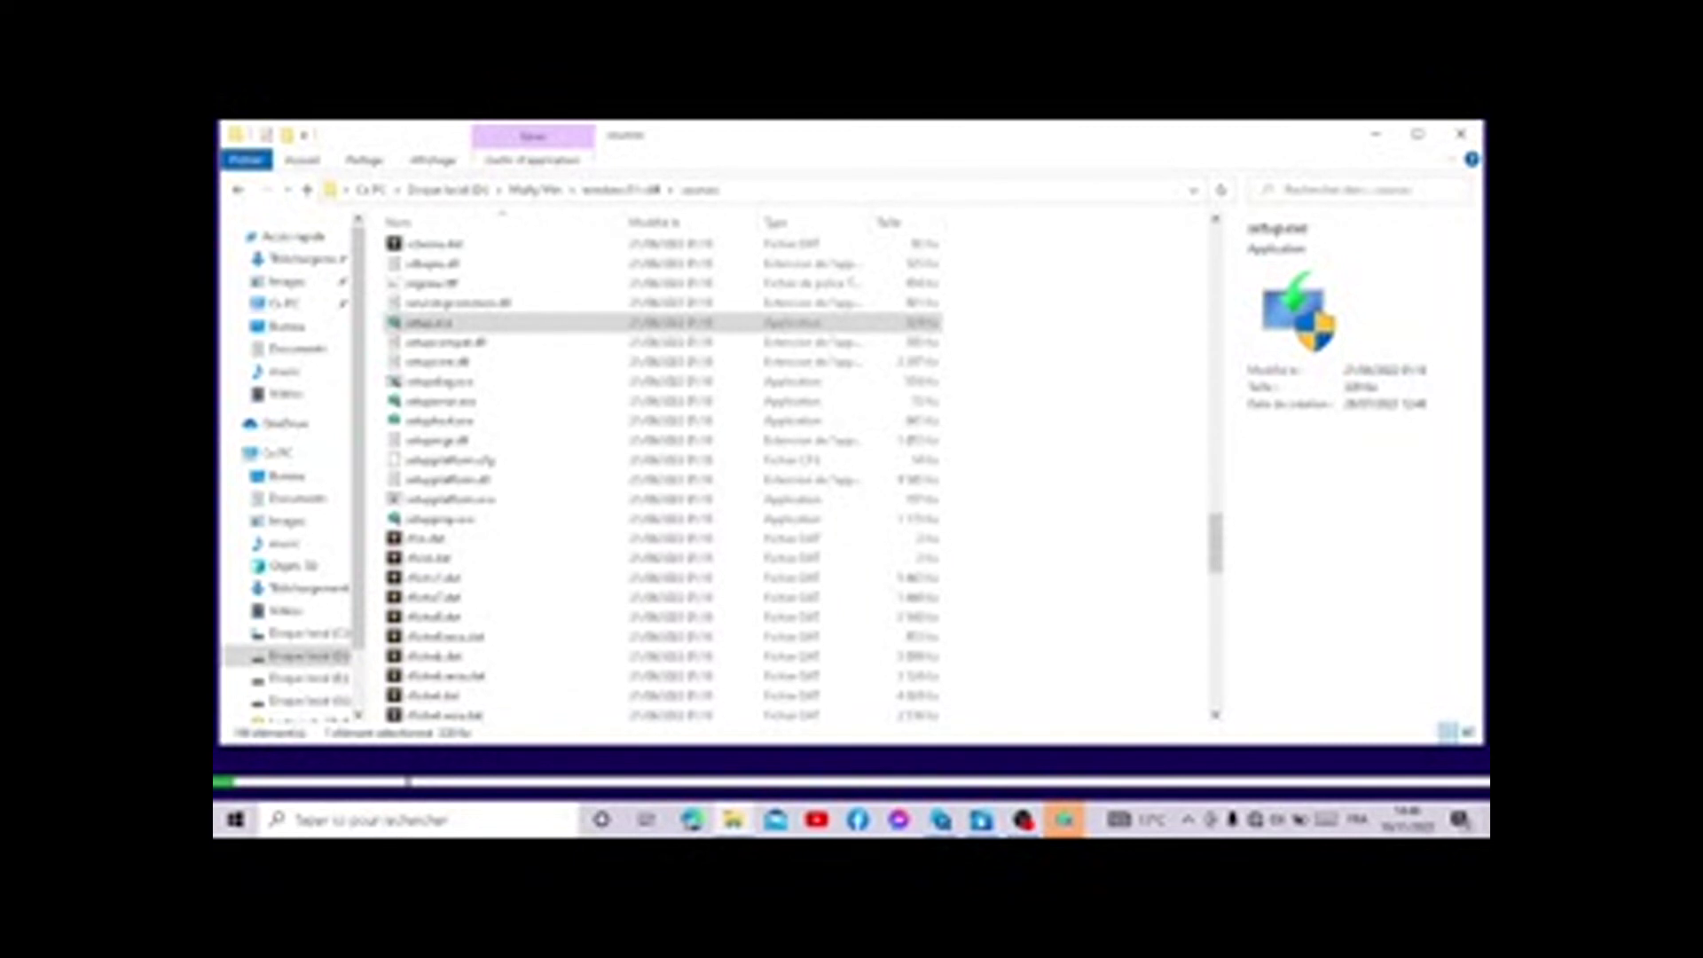
Switch to the "Installation de Windows" setup window.
{"action": "key", "text": "alt+Tab"}
{"action": "key", "text": "alt+Tab"}
{"action": "key", "text": "alt+shift+Tab"}
{"action": "key", "text": "alt+shift+Tab"}
{"action": "key", "text": "alt+shift+Tab"}
{"action": "key", "text": "alt+shift+Tab"}
{"action": "key", "text": "alt+shift+Tab"}
{"action": "key", "text": "alt+shift+Tab"}
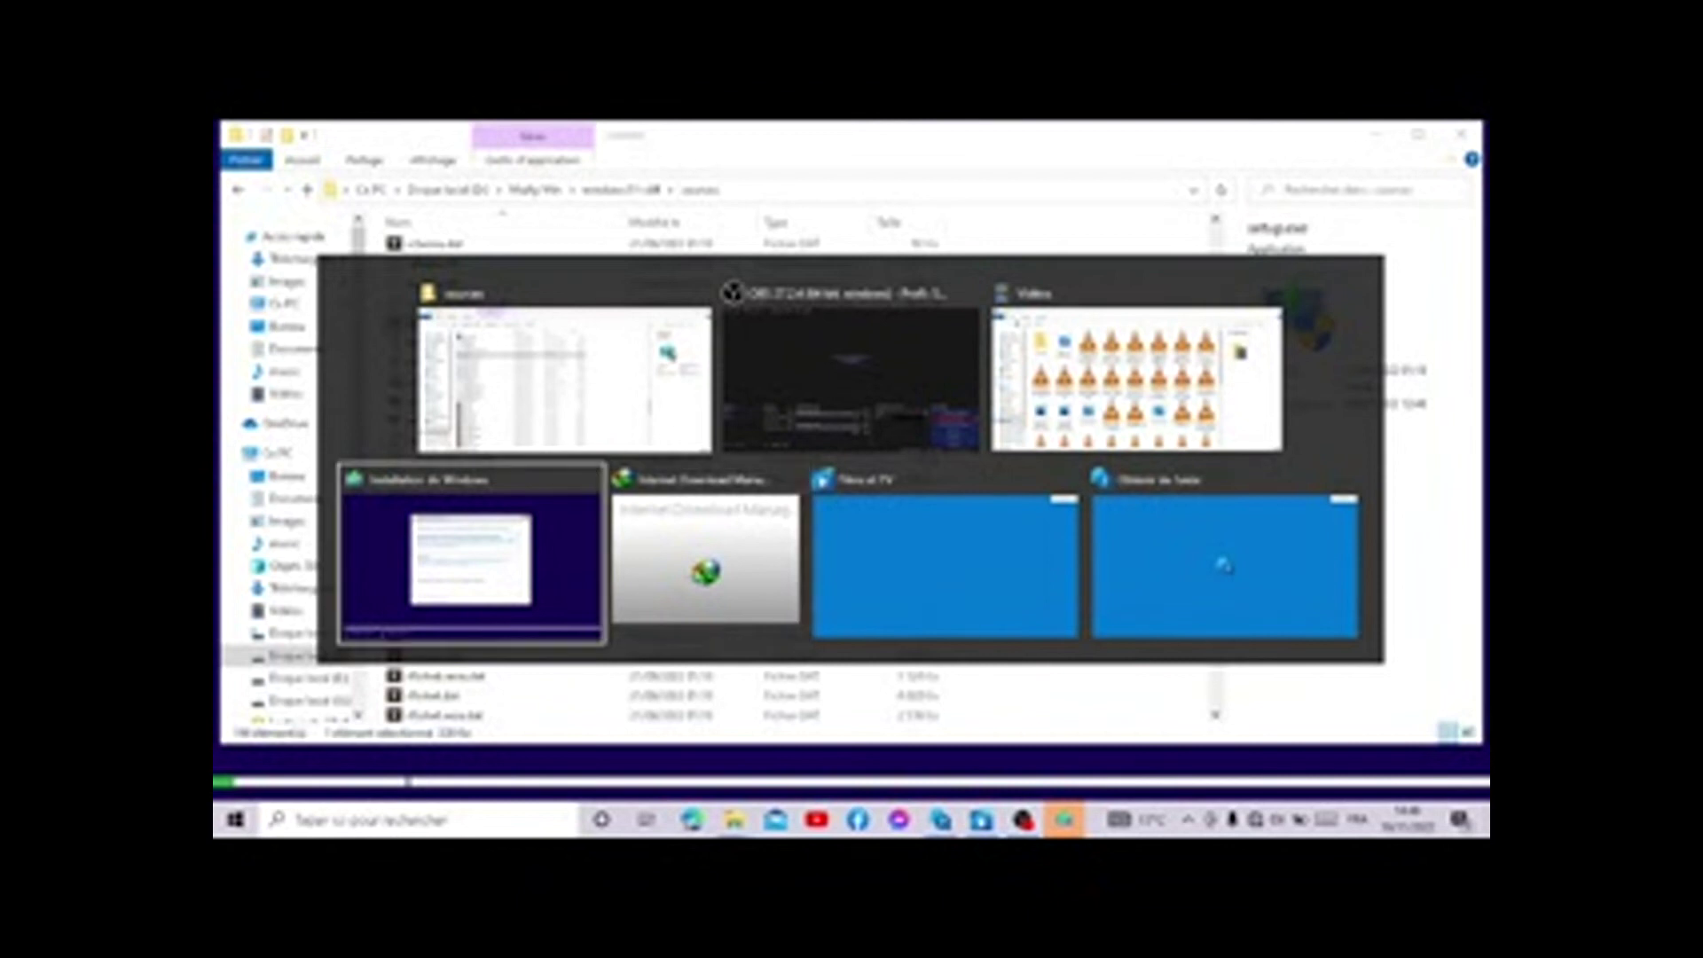
{"action": "key", "text": "Down"}
{"action": "key", "text": "Up"}
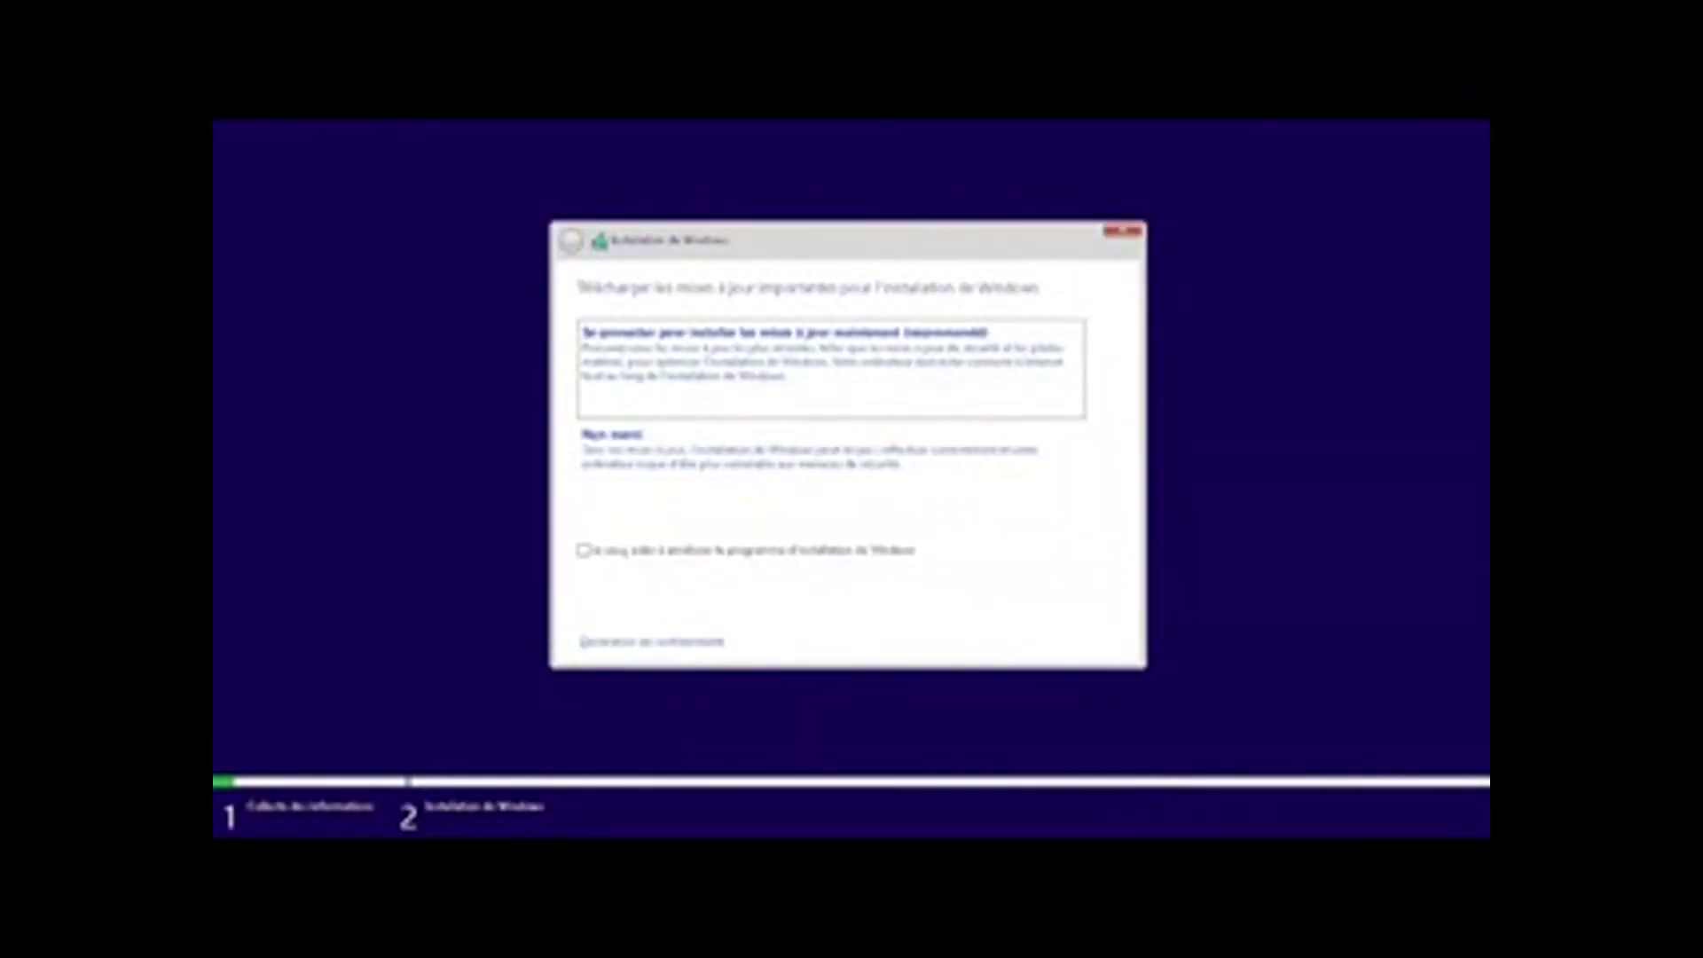
Decline downloading important updates by choosing "Non merci" in Windows setup.
{"action": "key", "text": "Down"}
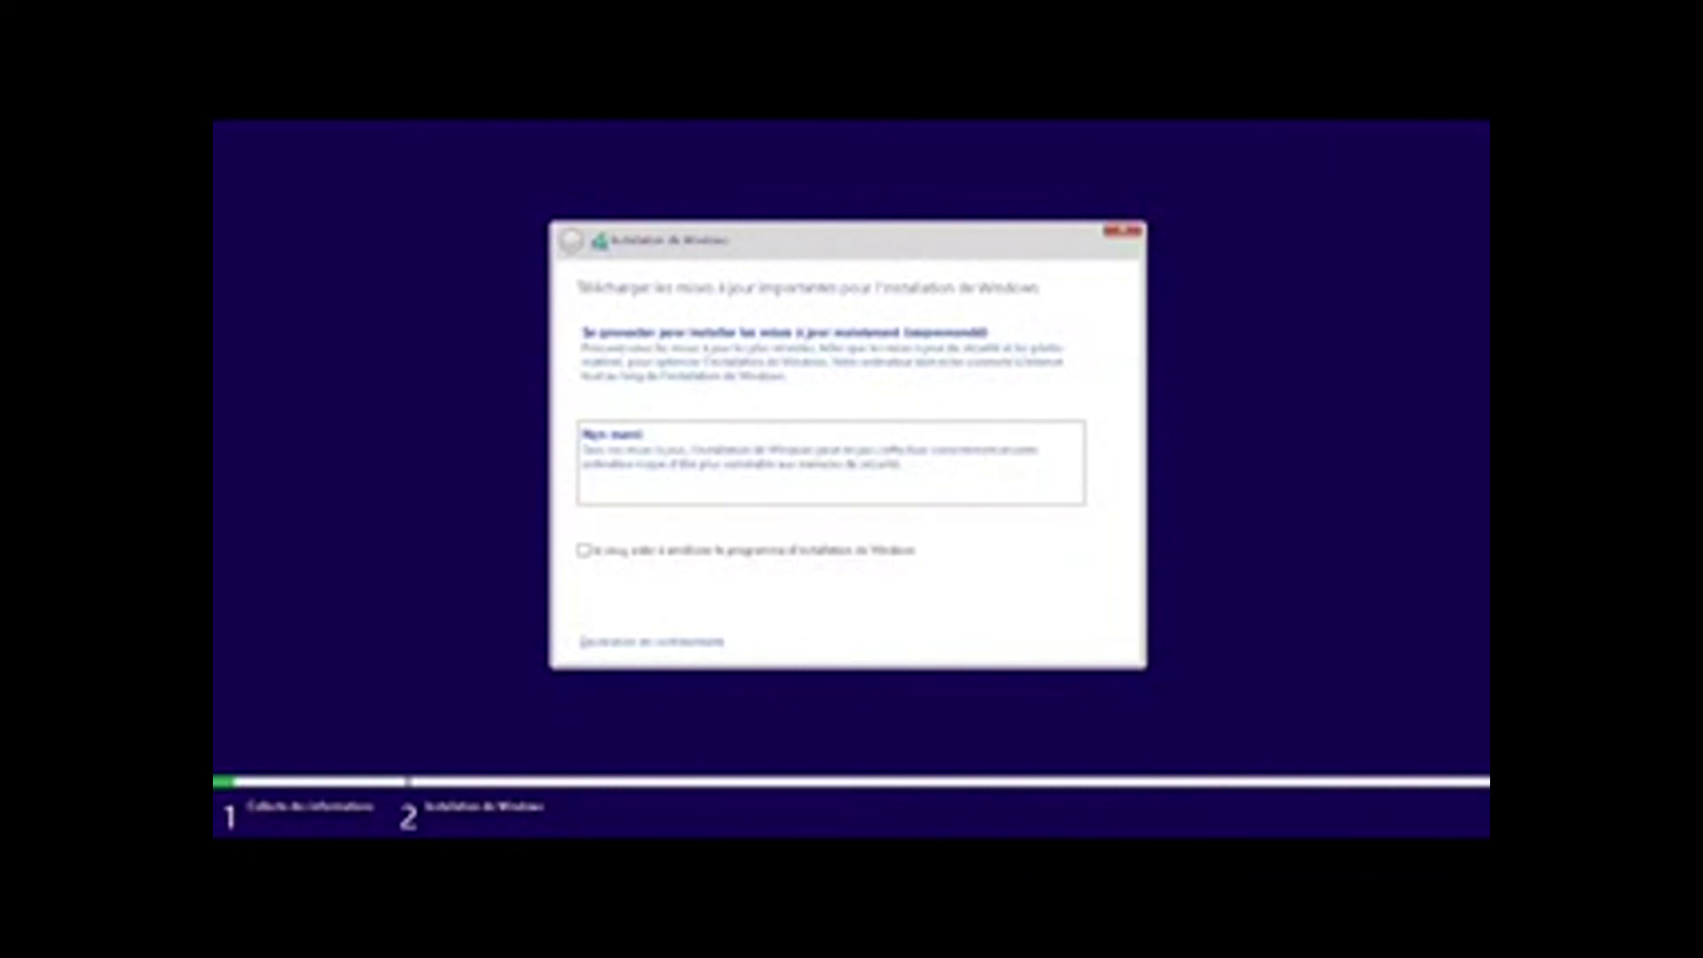
{"action": "key", "text": "Down"}
{"action": "key", "text": "Up"}
{"action": "key", "text": "Return"}
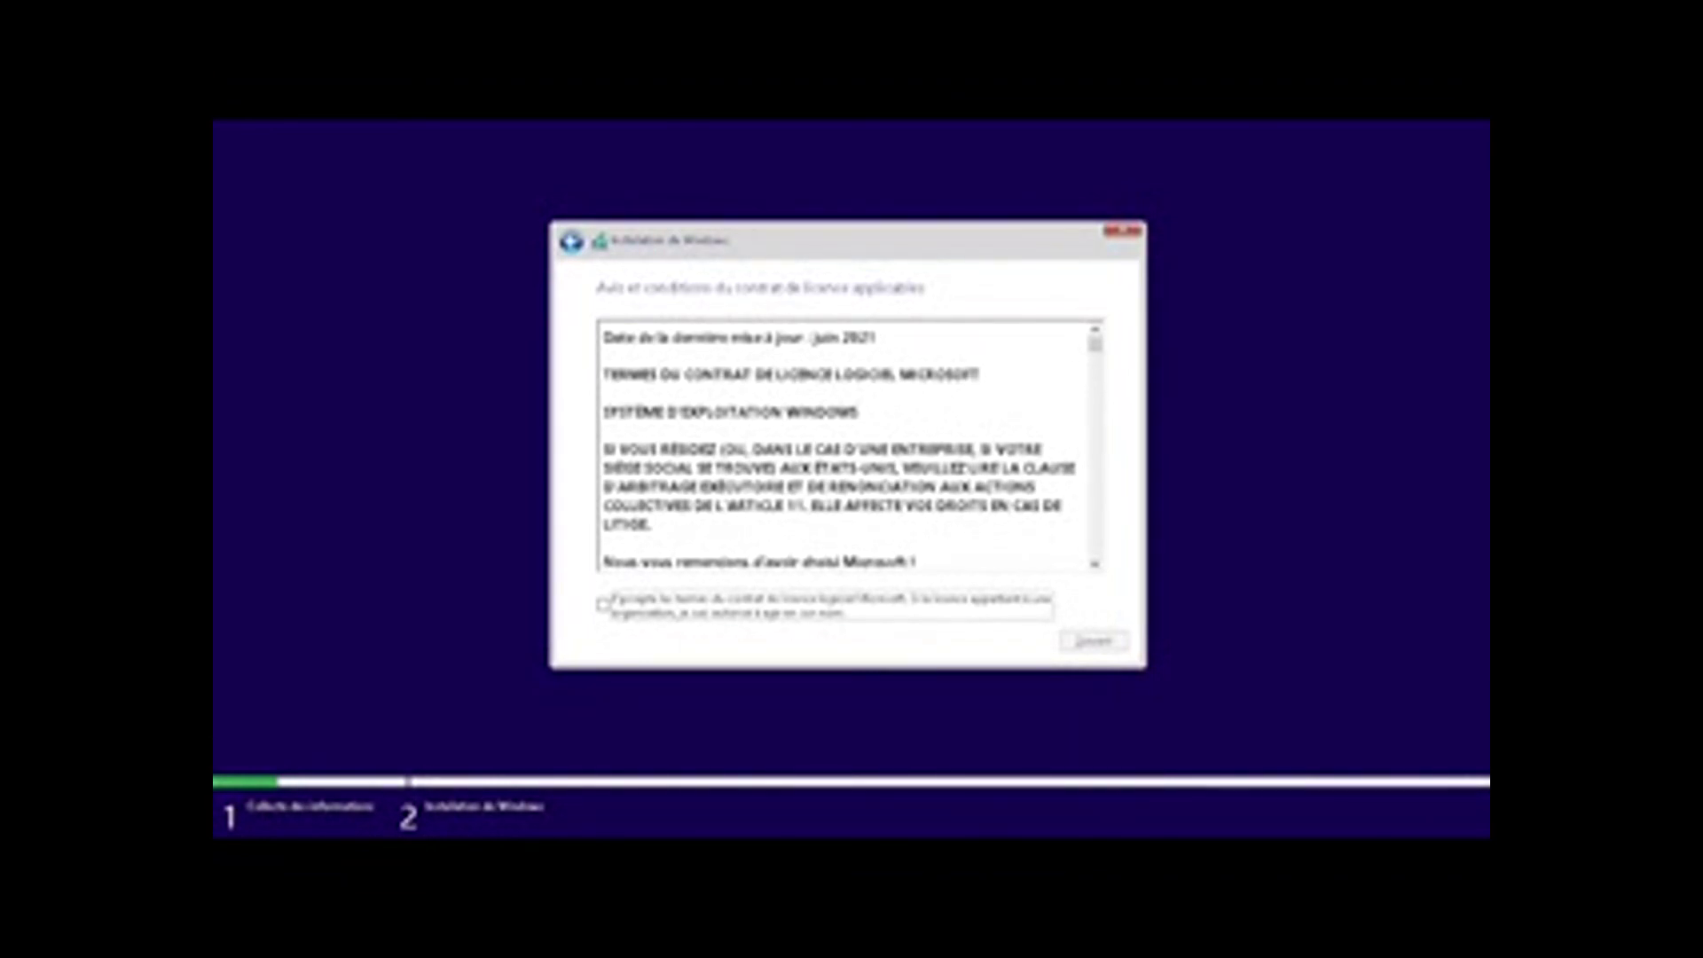
Accept the Microsoft licence terms and continue to the installation type choice.
{"action": "key", "text": "space"}
{"action": "key", "text": "Tab"}
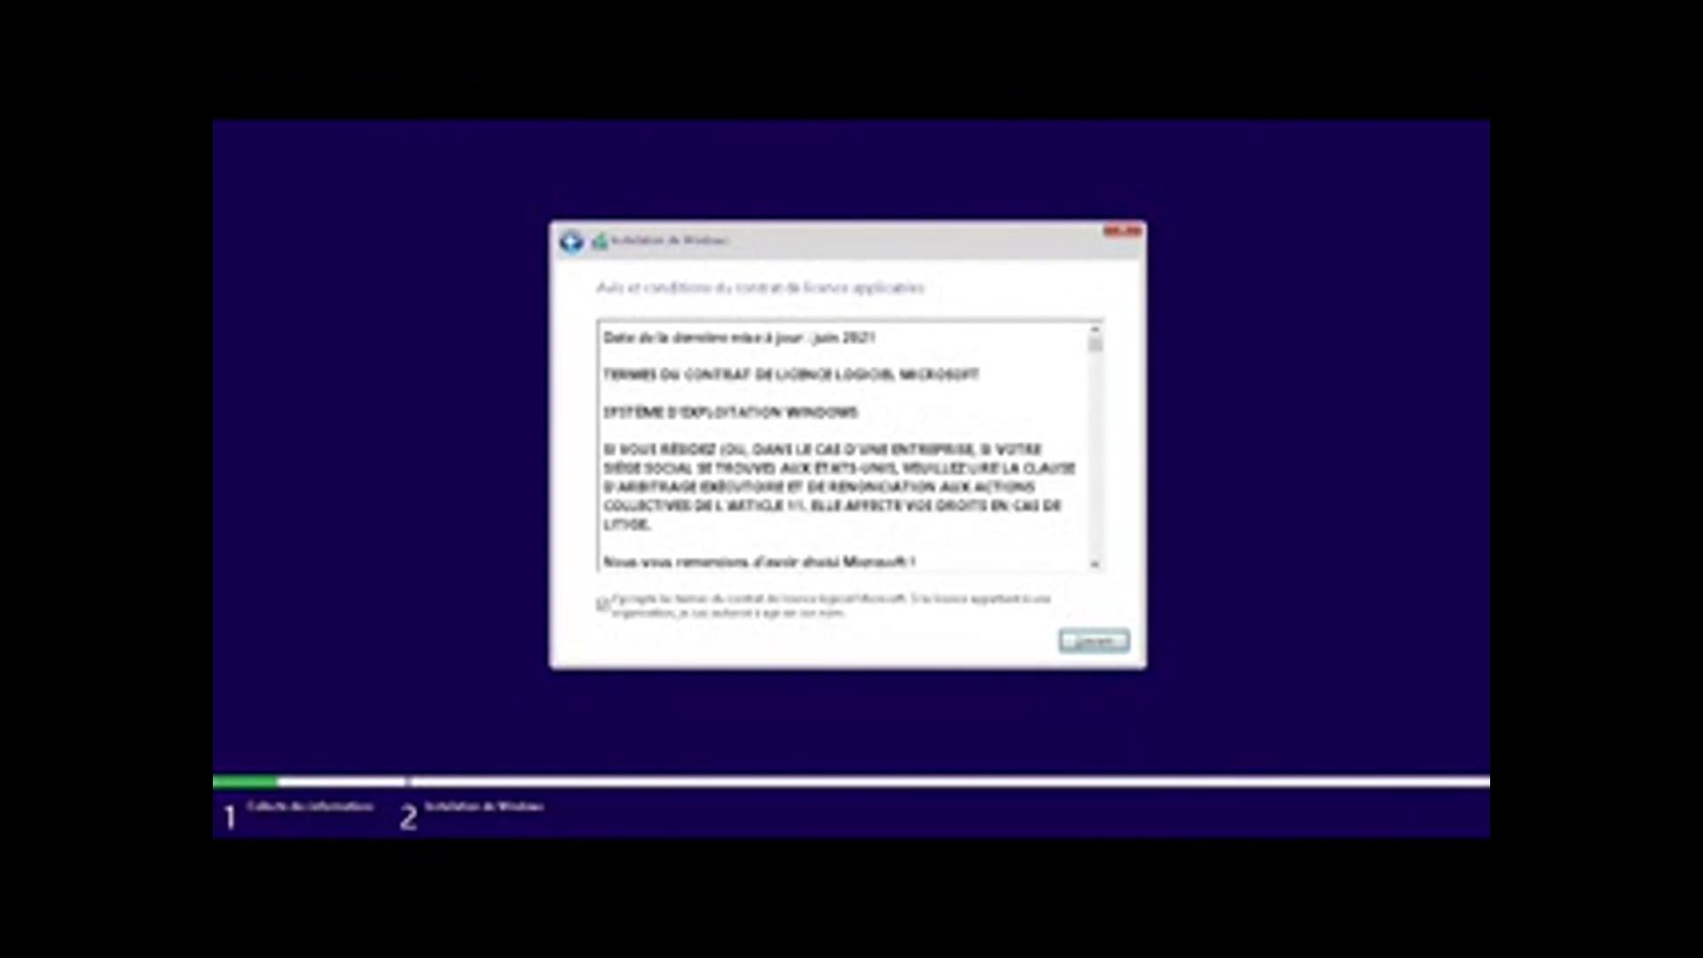
{"action": "left_click", "coordinate": [1094, 640]}
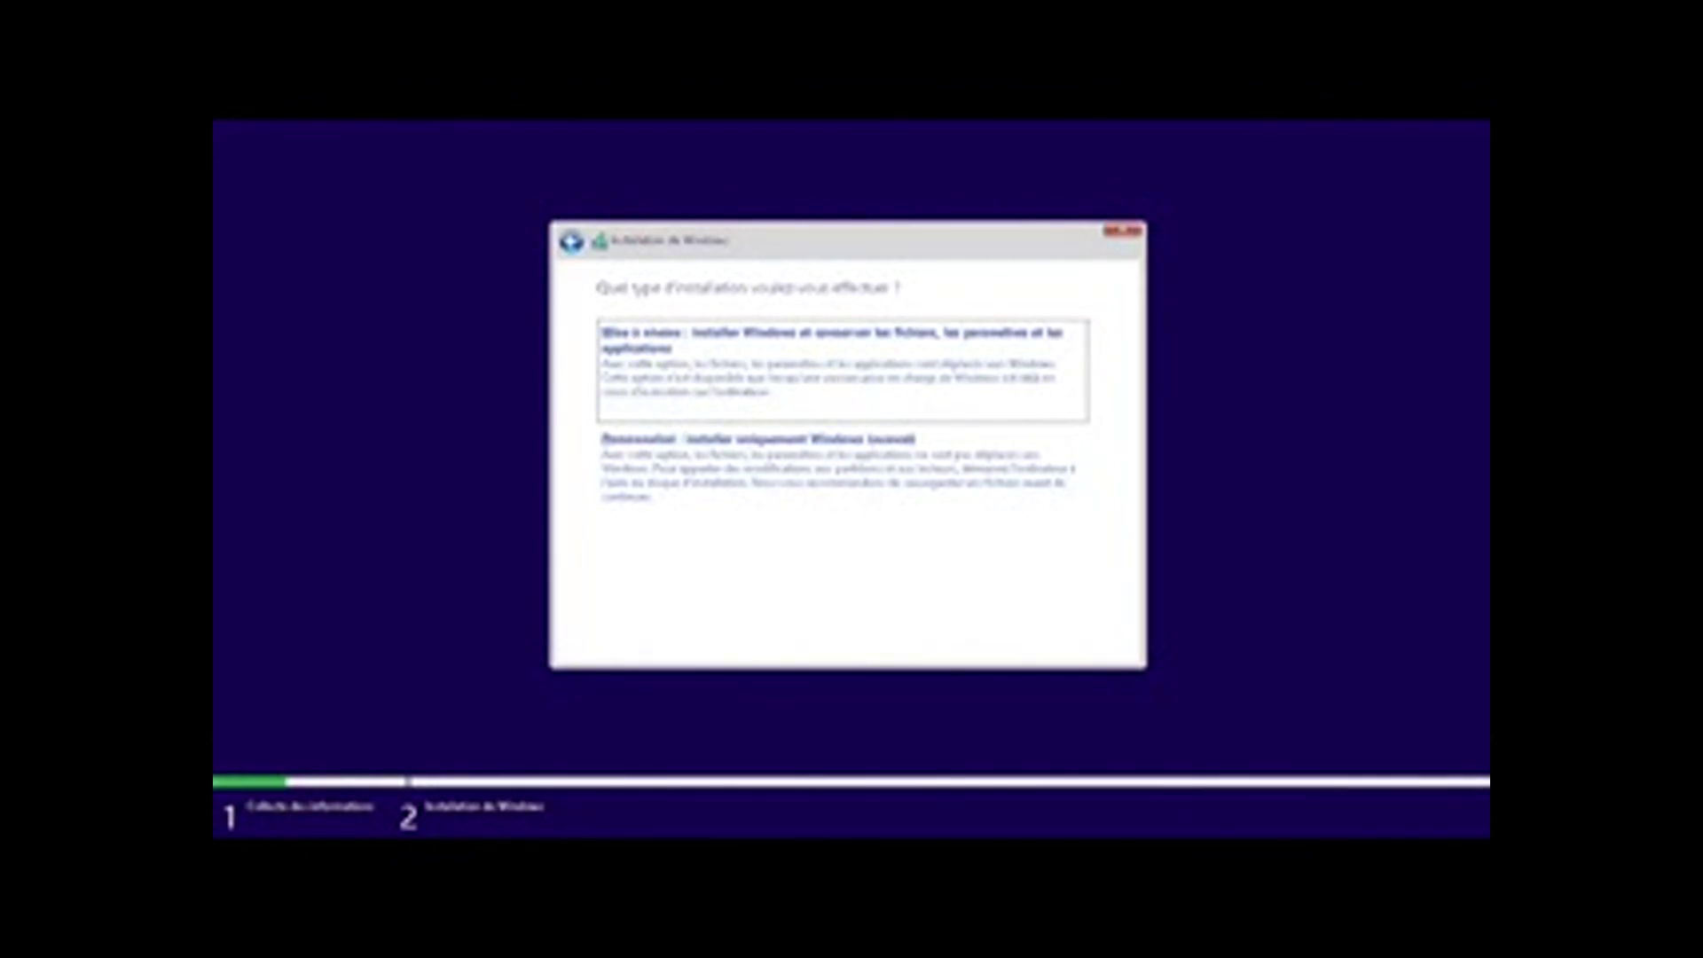
Choose the custom installation type, "Personnalisé : installer uniquement Windows (avancé)".
{"action": "key", "text": "Down"}
{"action": "key", "text": "Down"}
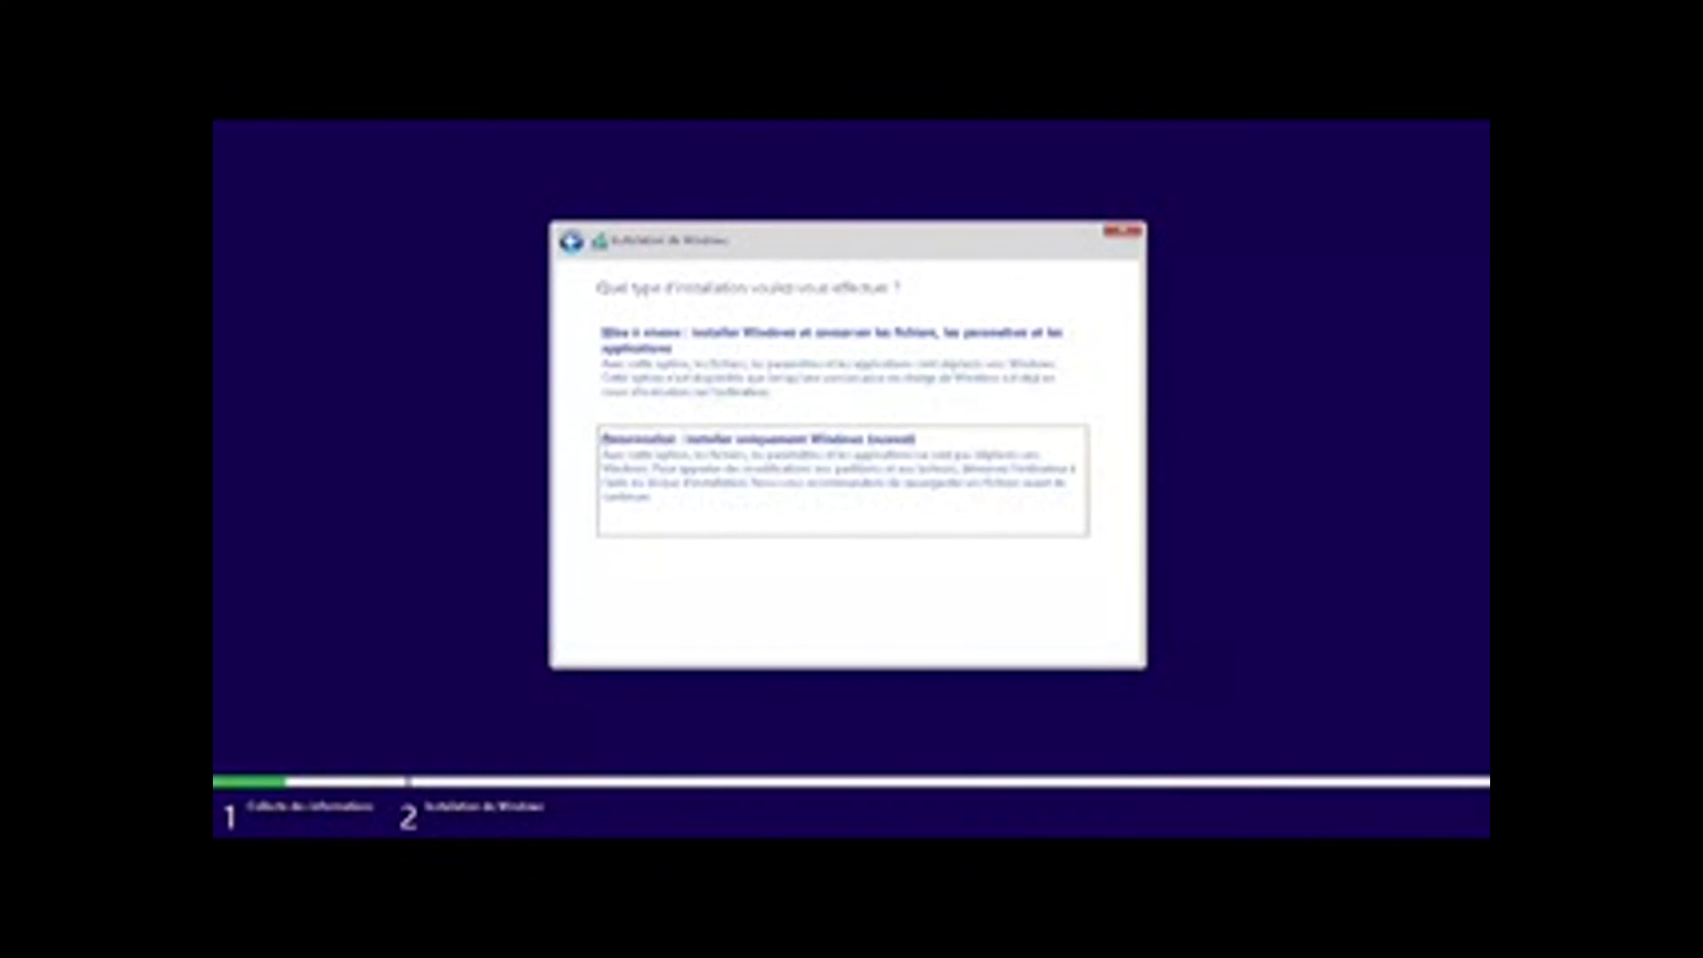
{"action": "key", "text": "Return"}
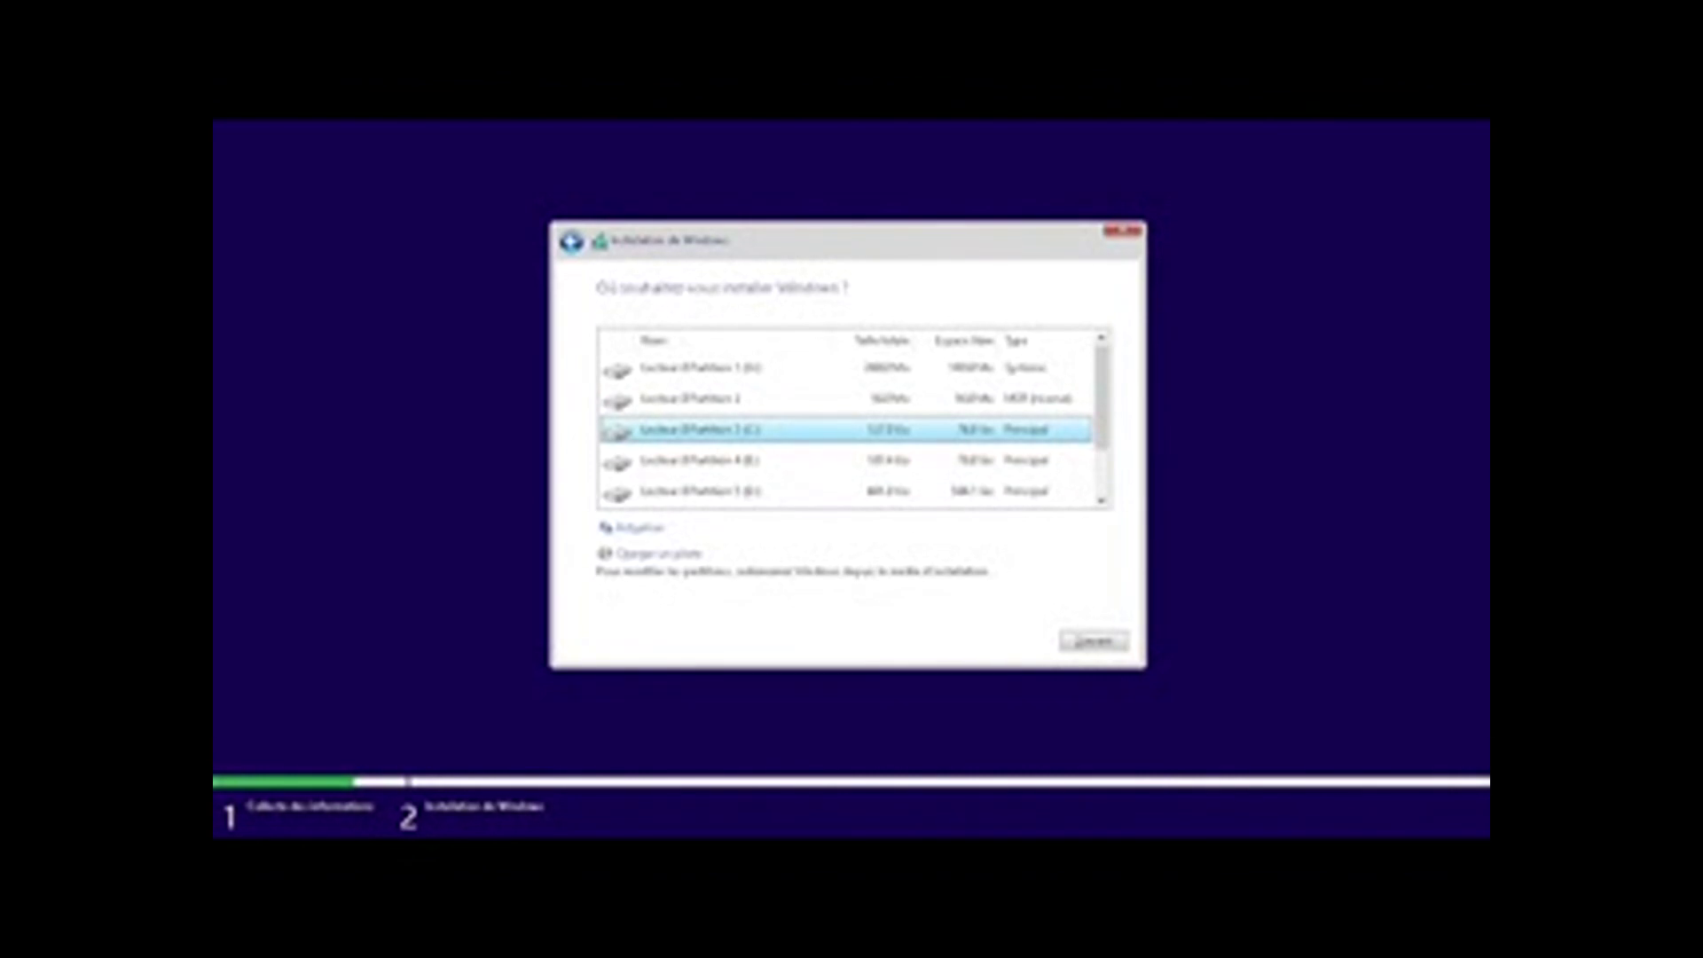
Select Partition 4 (E:) of drive 0 as the installation target and start the installation, accepting the Windows.old notice.
{"action": "key", "text": "Down"}
{"action": "key", "text": "Down"}
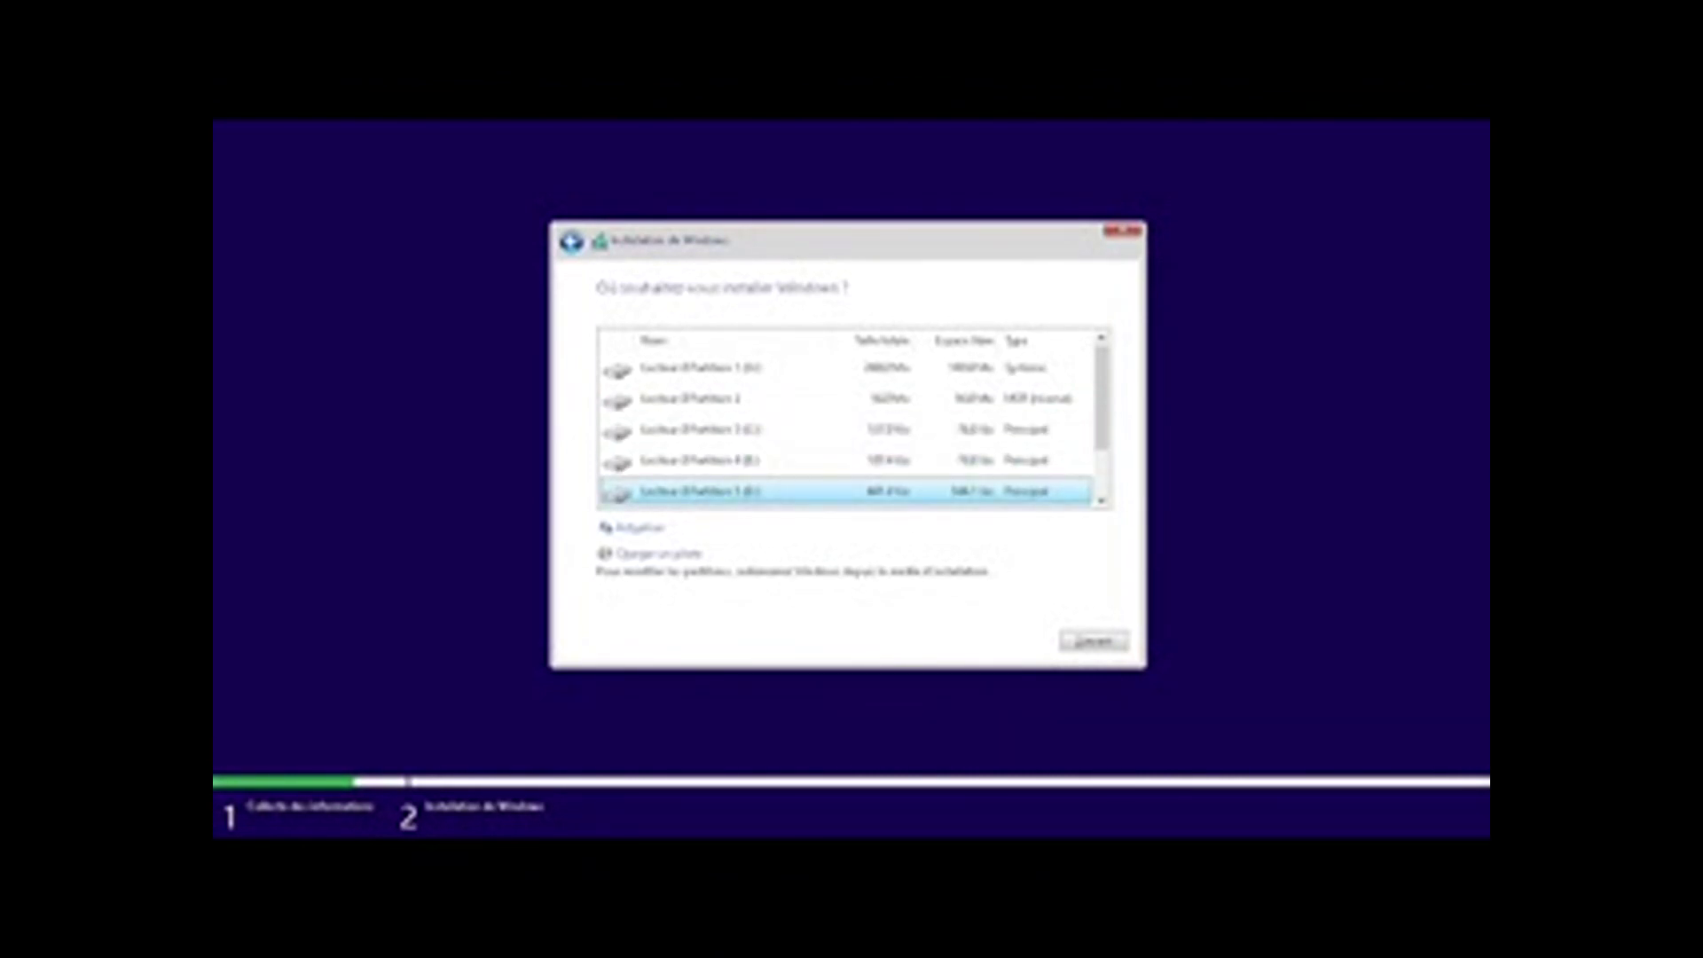
{"action": "key", "text": "Down"}
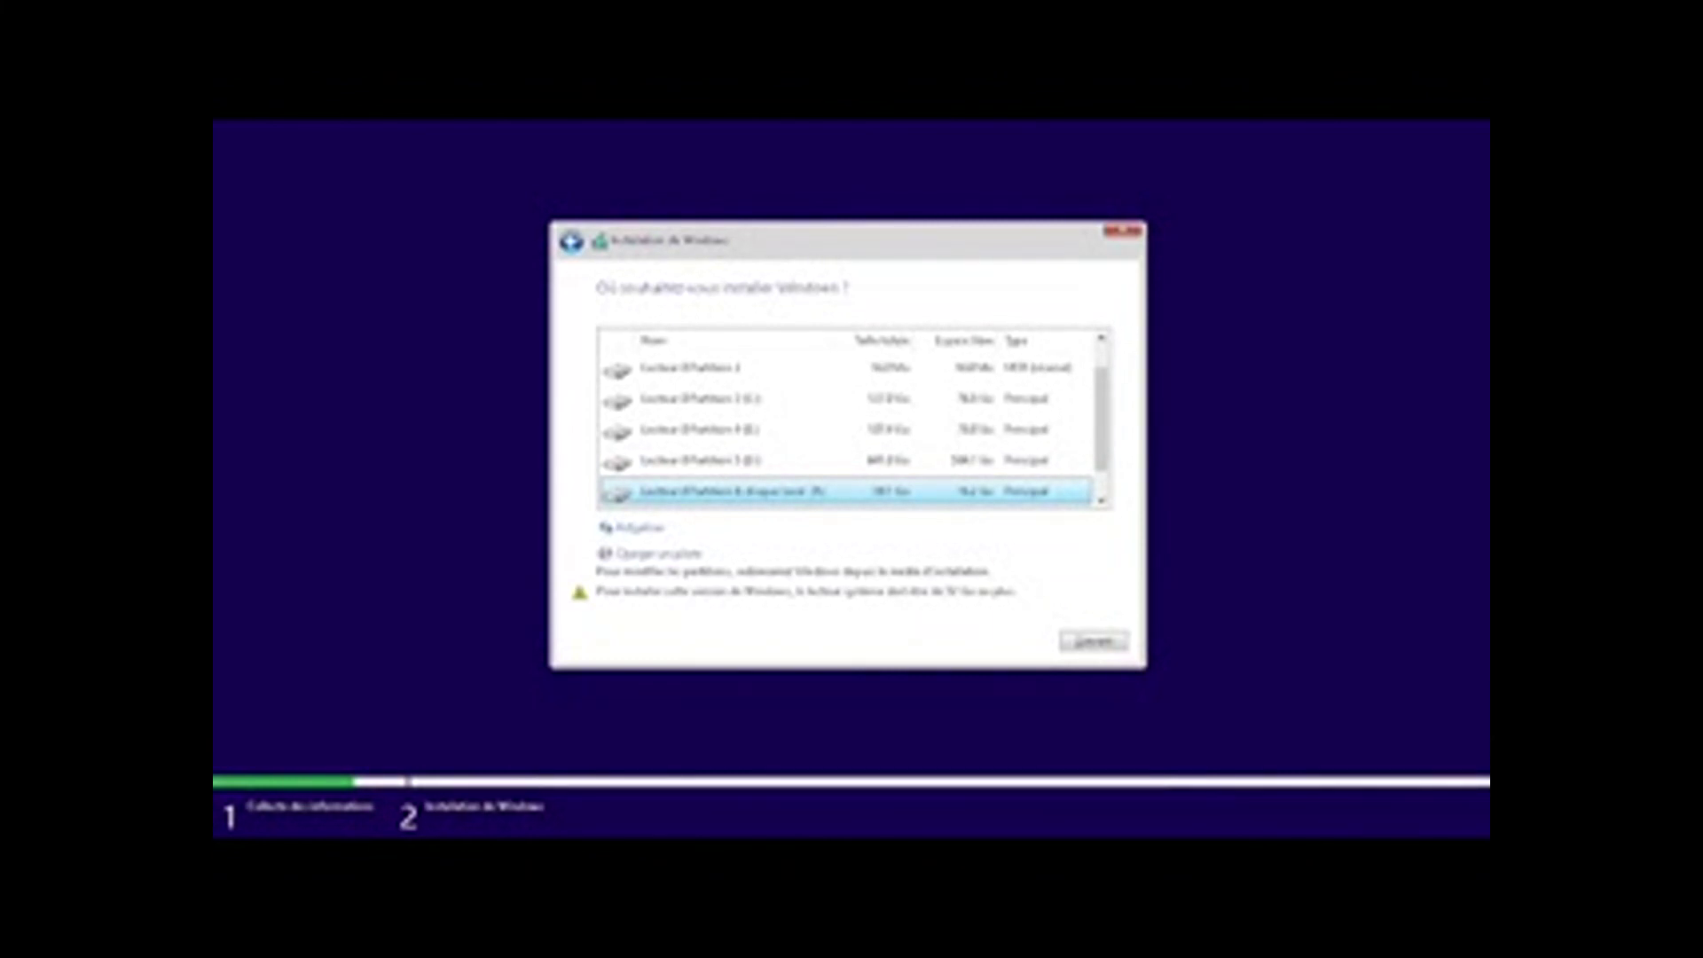
{"action": "key", "text": "Up"}
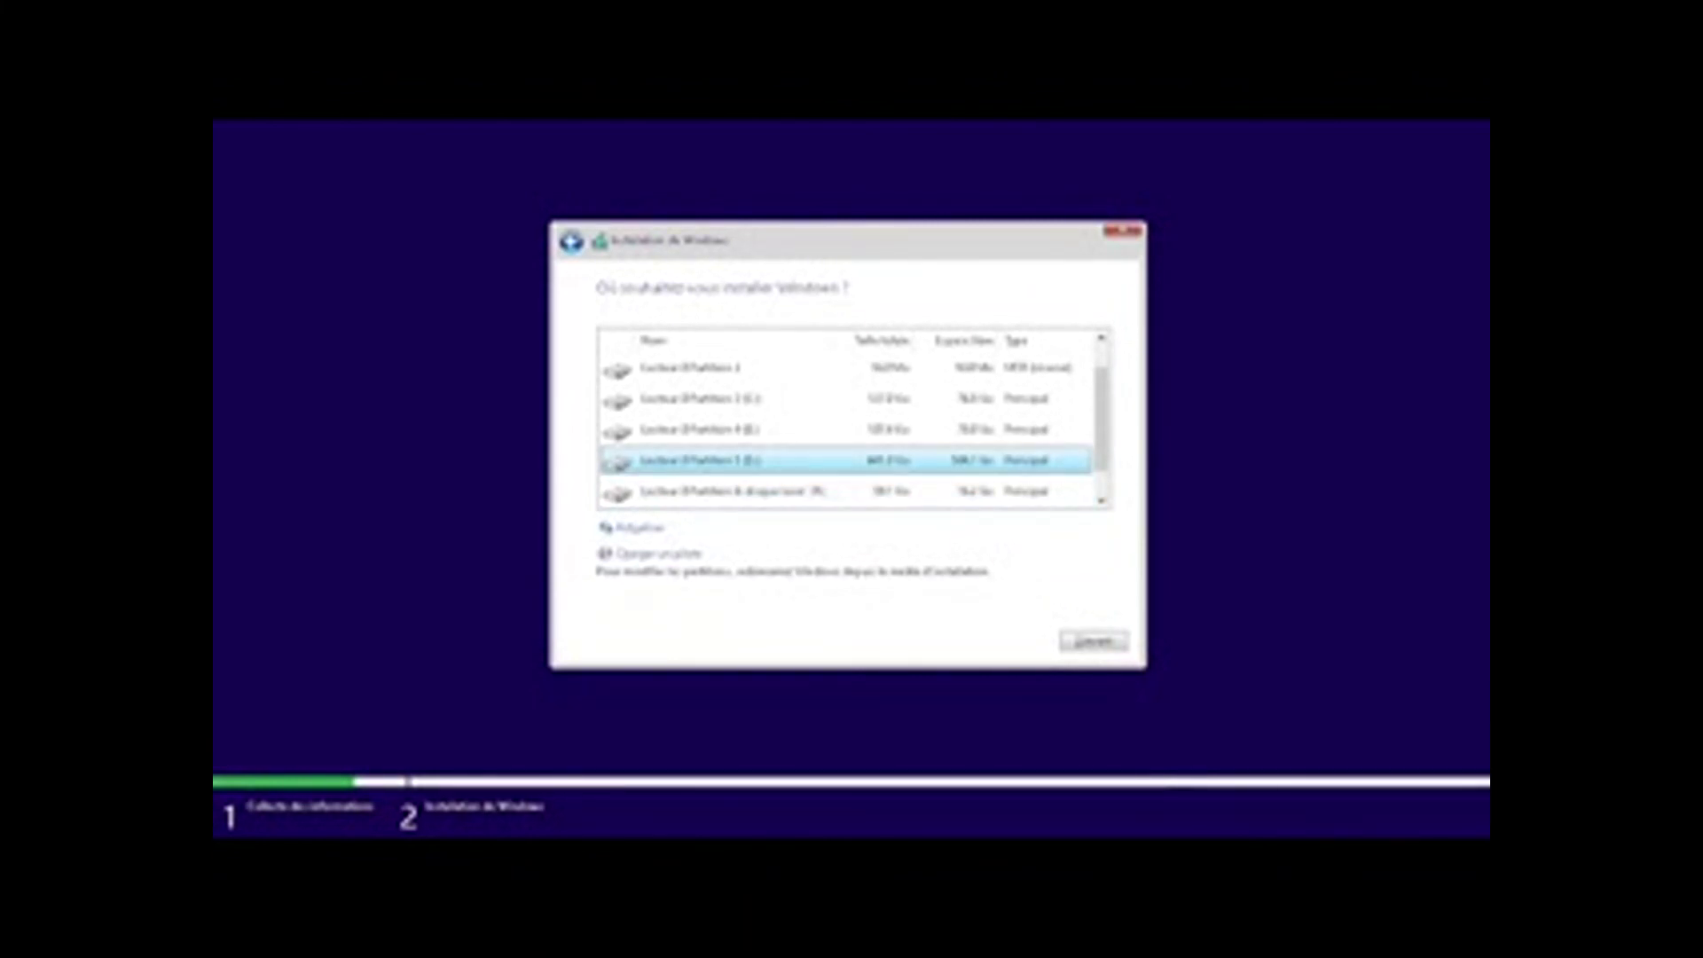
{"action": "key", "text": "Up"}
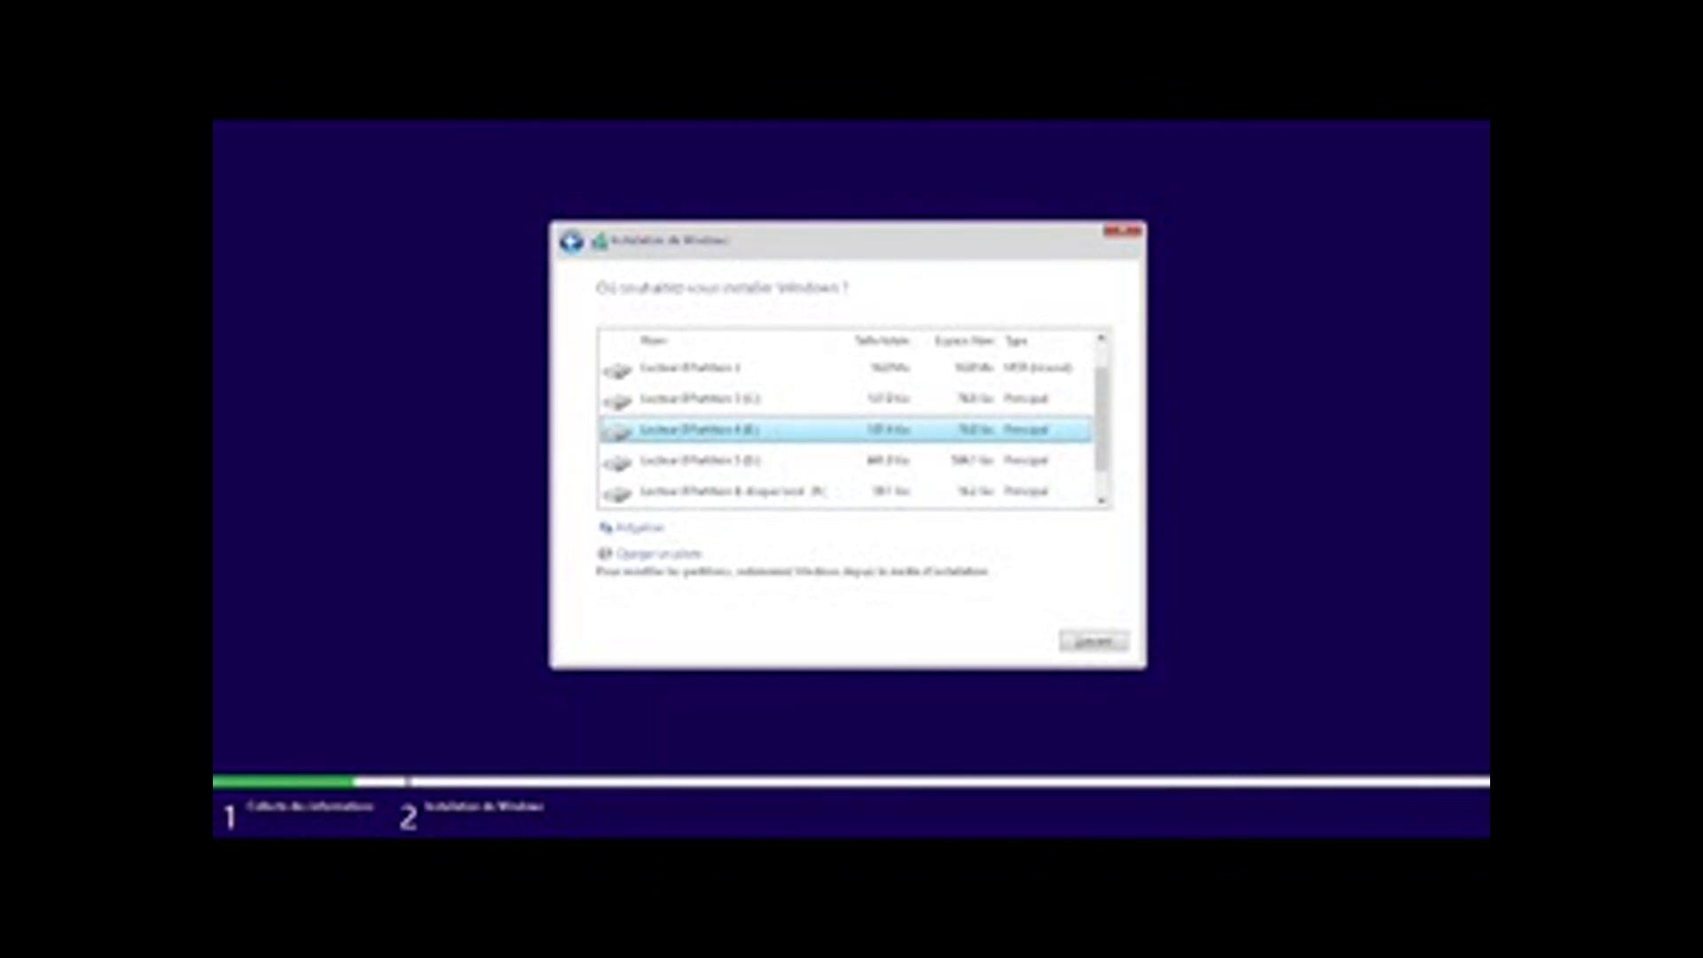
{"action": "key", "text": "Return"}
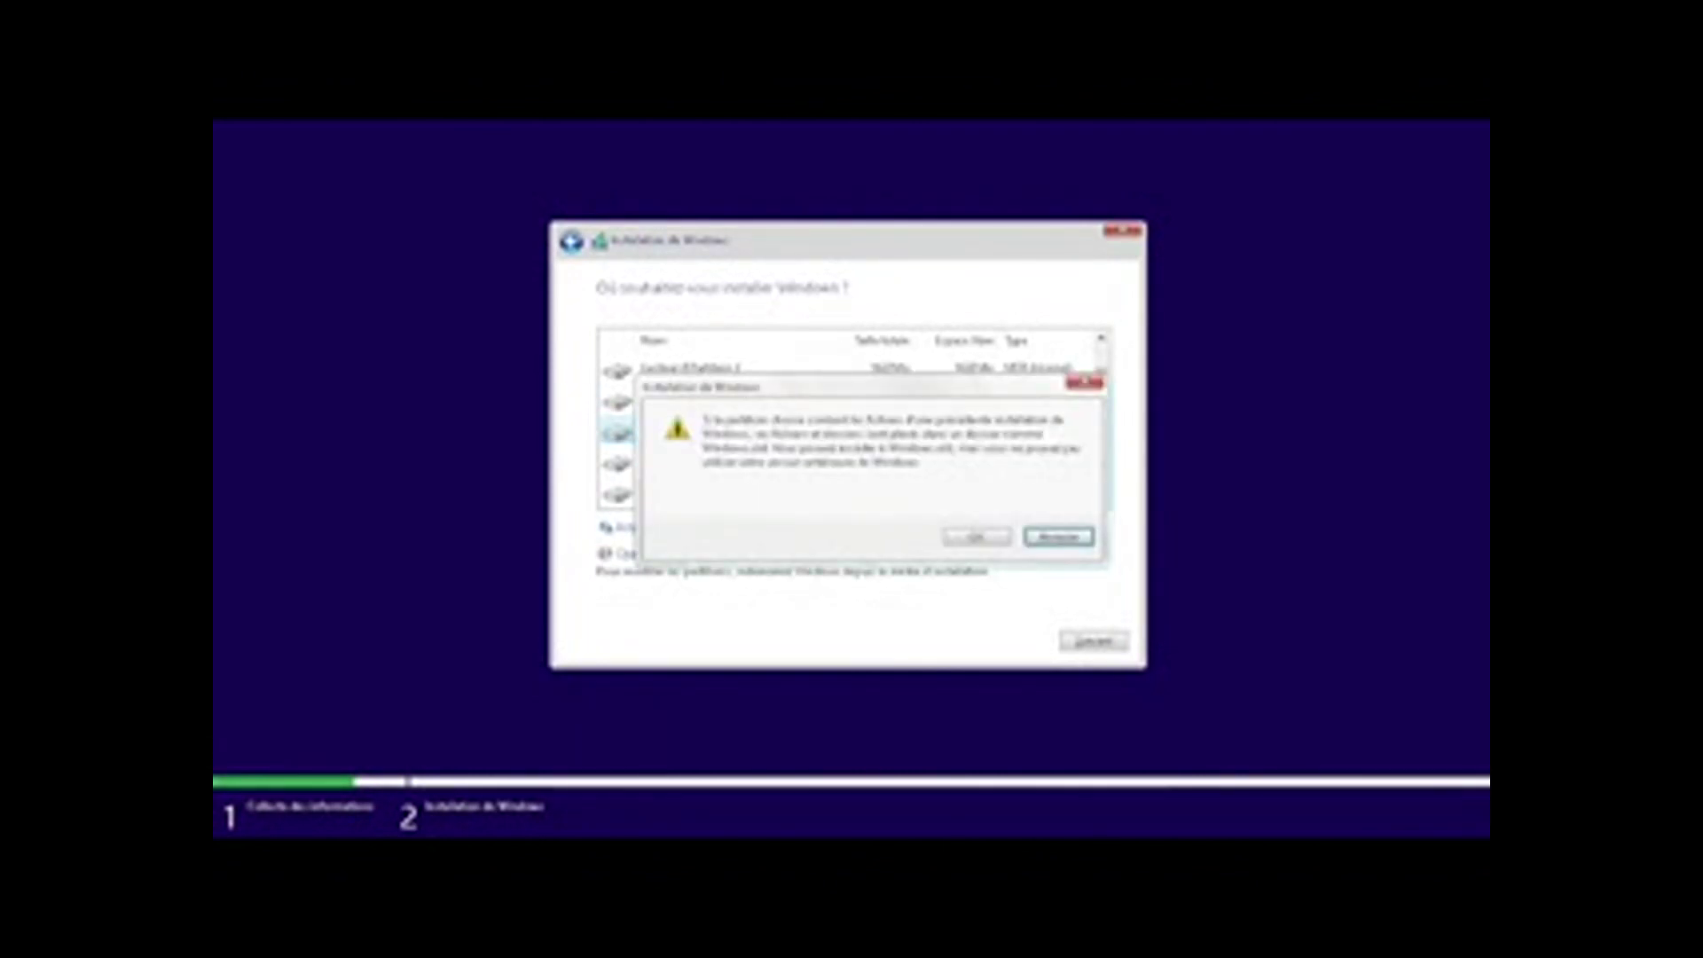
{"action": "key", "text": "Tab"}
{"action": "key", "text": "Return"}
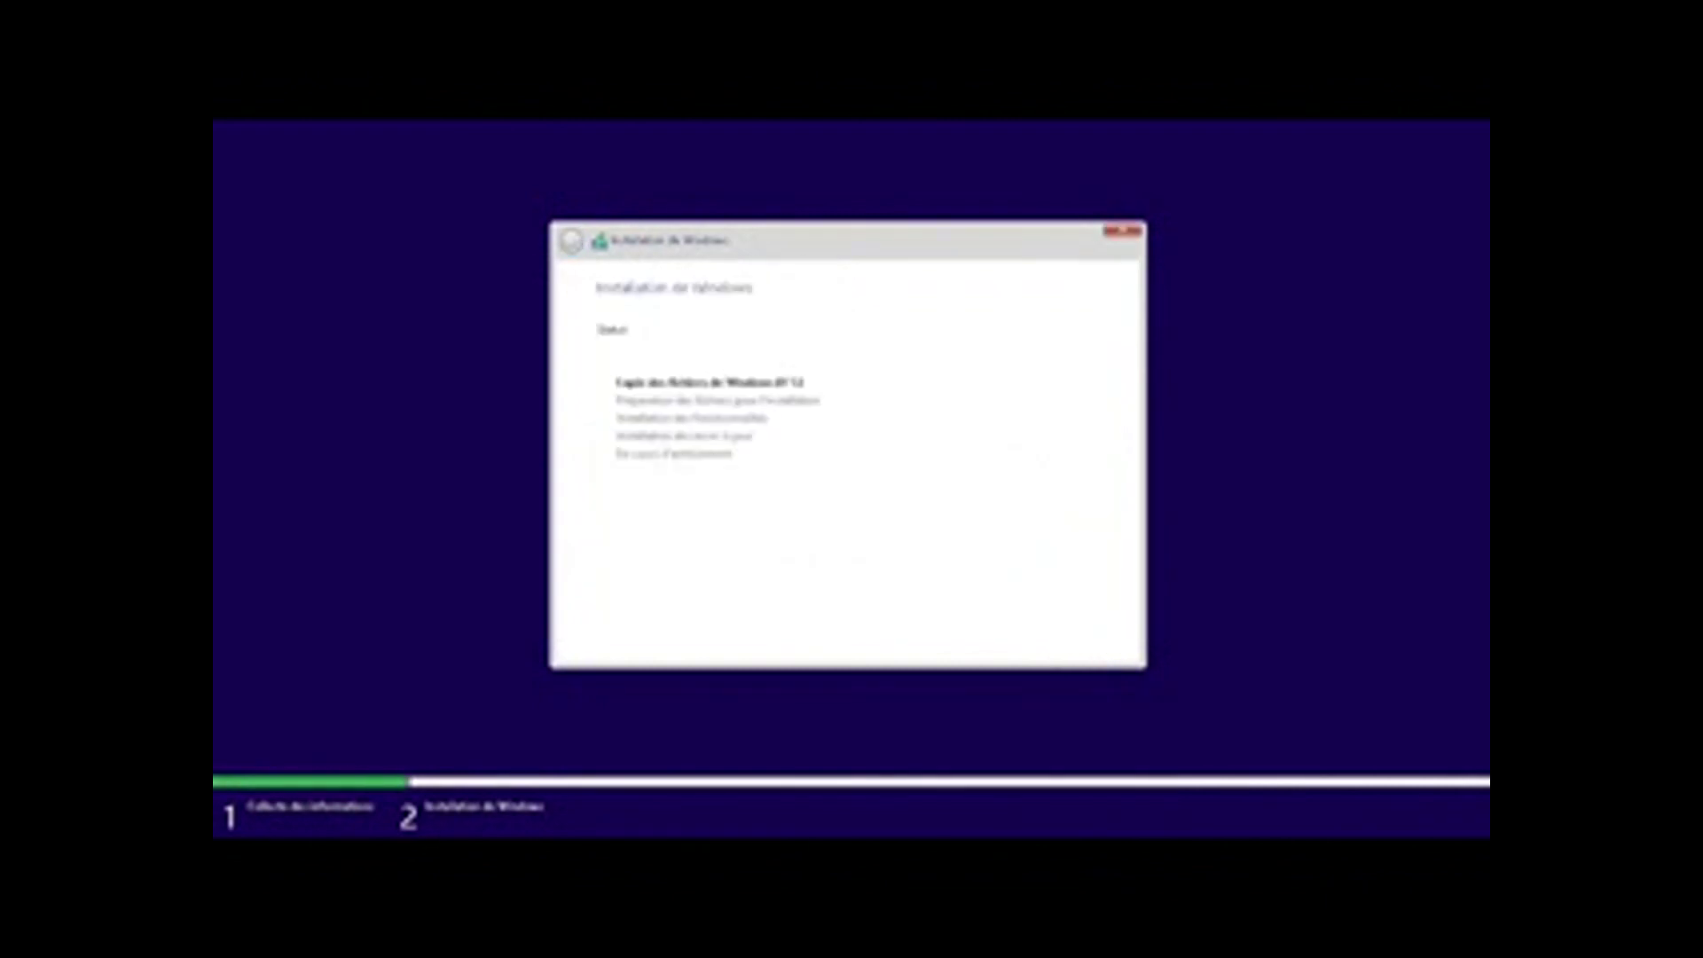